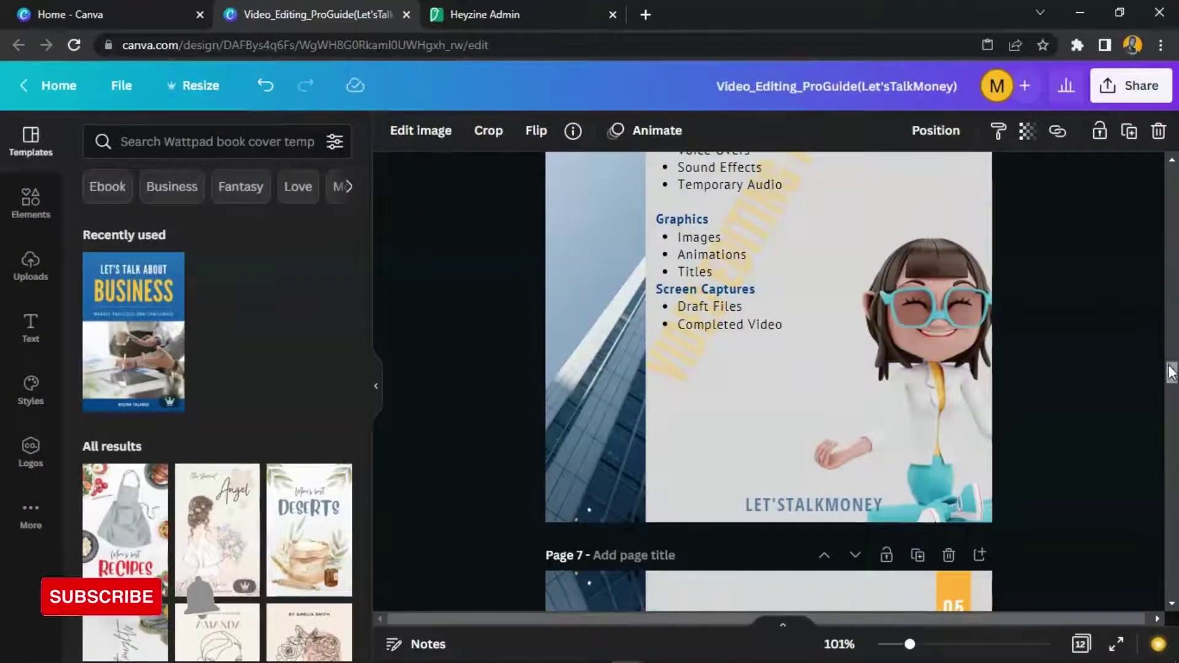
Search all of Canva's sharing options for 'hey' to locate the Heyzine Flipbooks app.
{"action": "left_click_drag", "start_coordinate": [1171, 371], "coordinate": [1170, 163]}
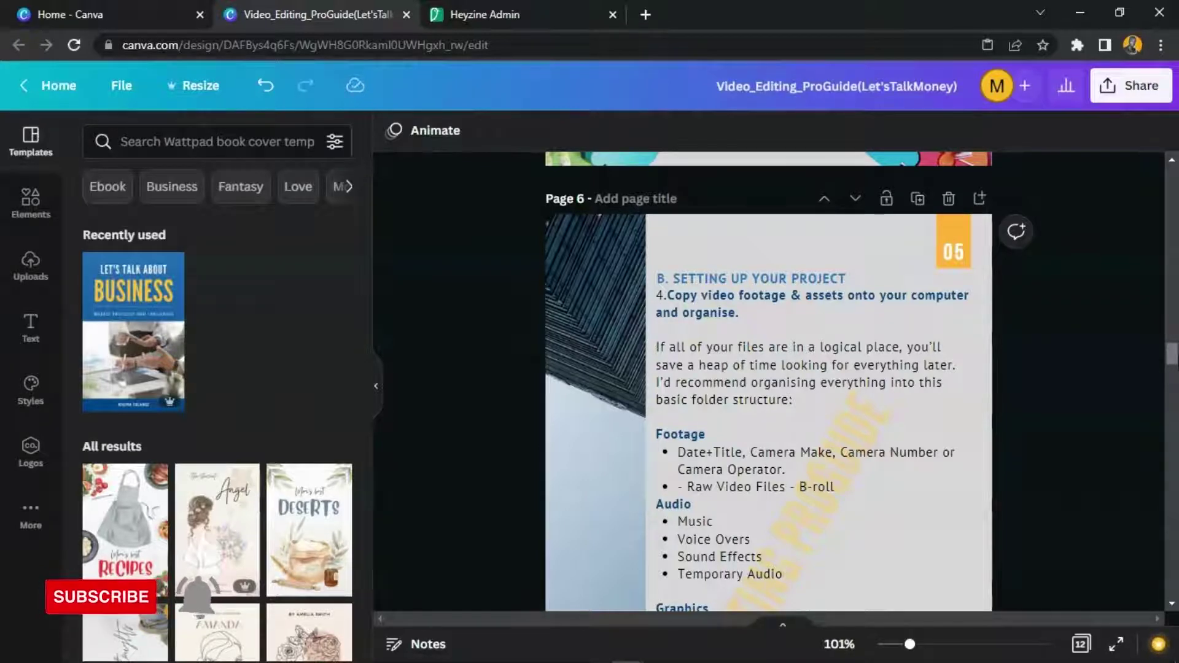
{"action": "left_click_drag", "start_coordinate": [1171, 354], "coordinate": [1169, 201]}
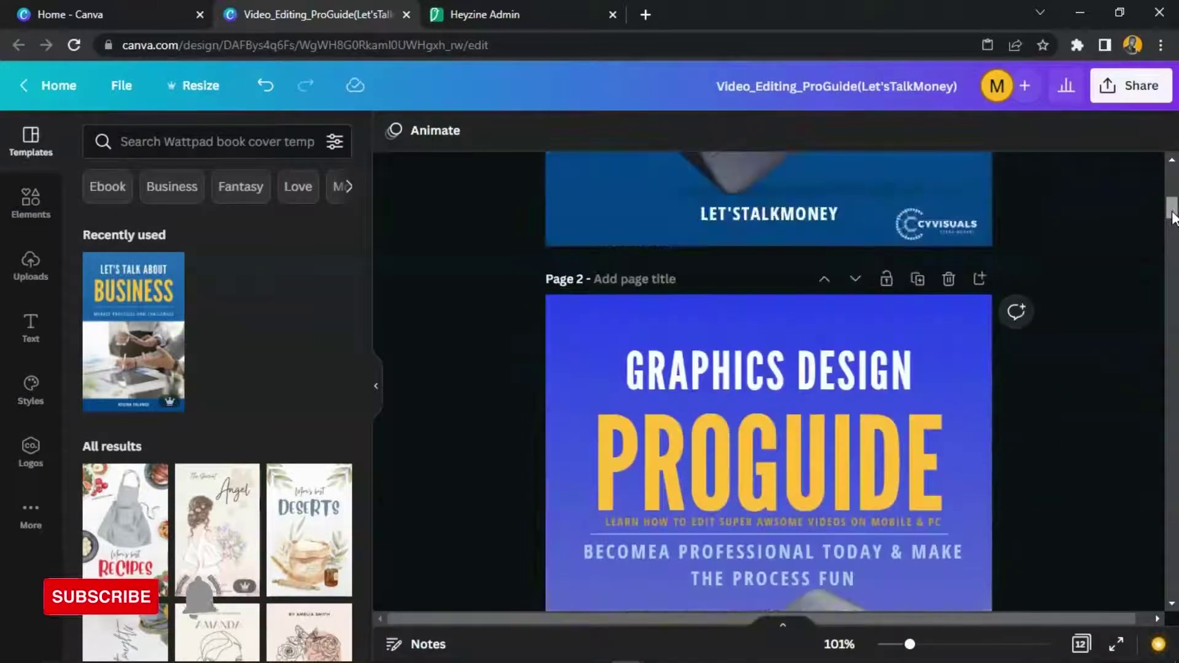
{"action": "left_click", "coordinate": [1149, 96]}
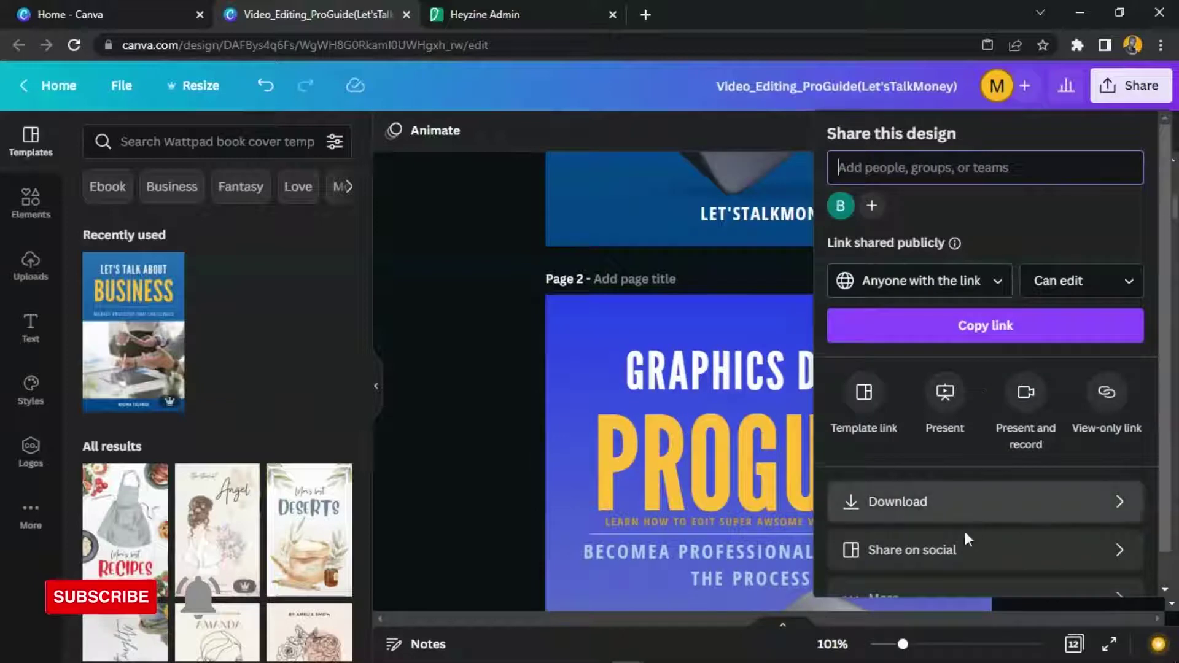
{"action": "scroll", "coordinate": [966, 539], "scroll_direction": "down", "scroll_amount": 1}
{"action": "left_click", "coordinate": [939, 559]}
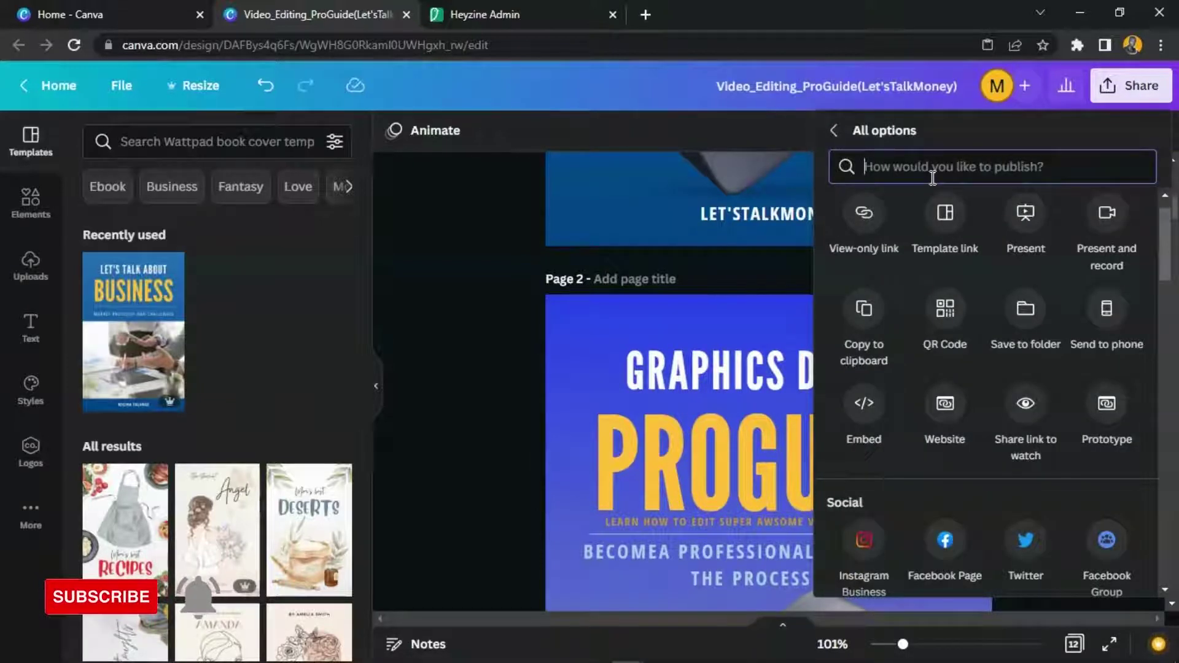
{"action": "type", "text": "hey"}
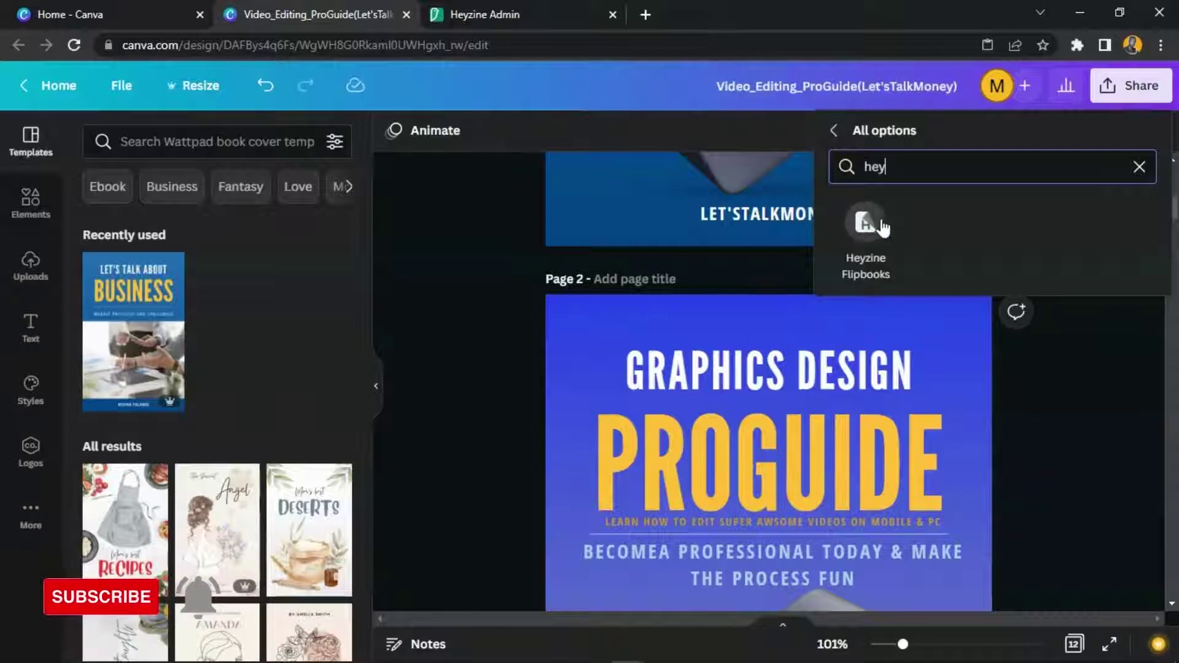
Save pages 1–10 of the ebook to Heyzine Flipbooks through the Canva app.
{"action": "left_click", "coordinate": [879, 222]}
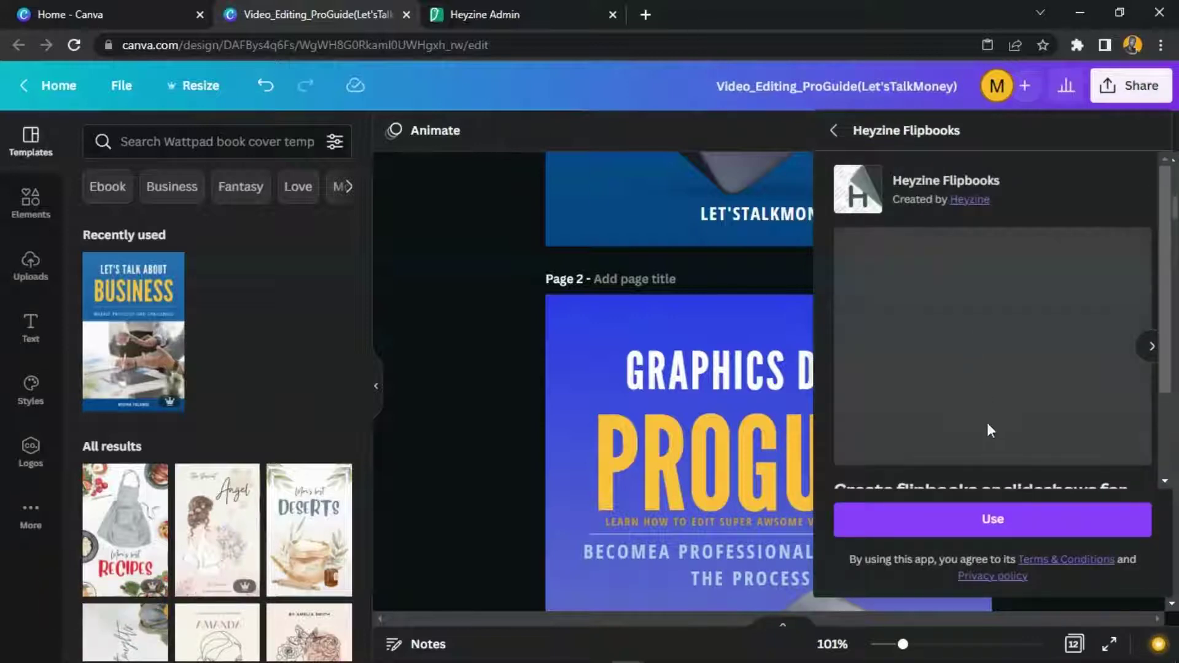
{"action": "left_click", "coordinate": [985, 531]}
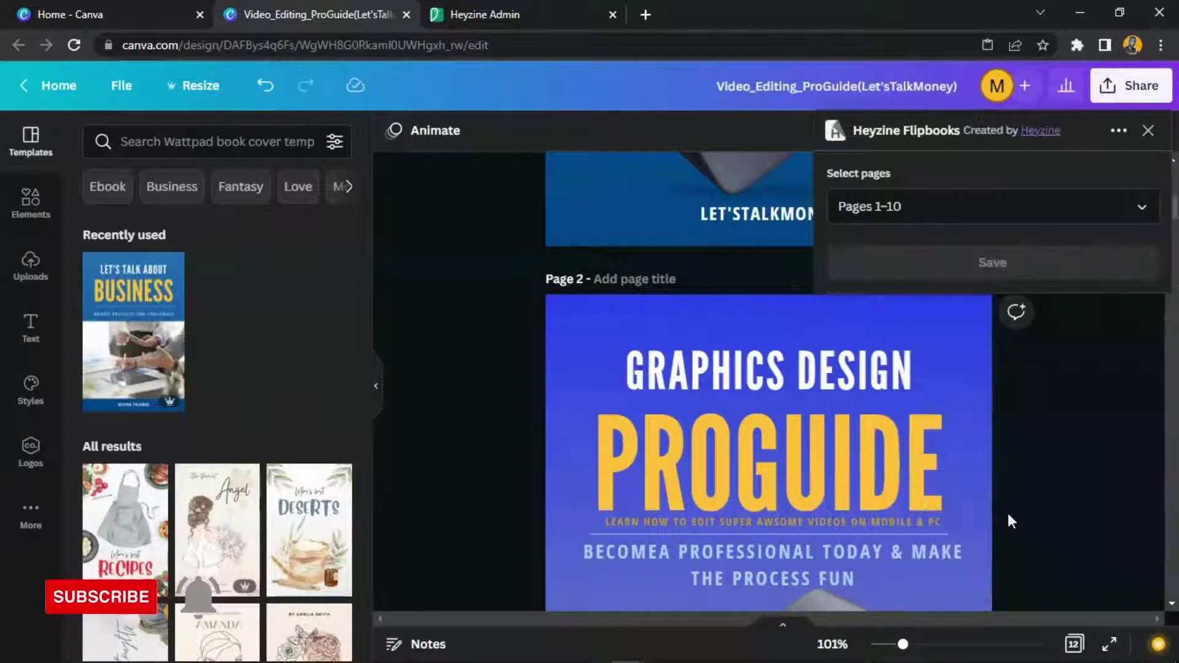
{"action": "left_click", "coordinate": [946, 274]}
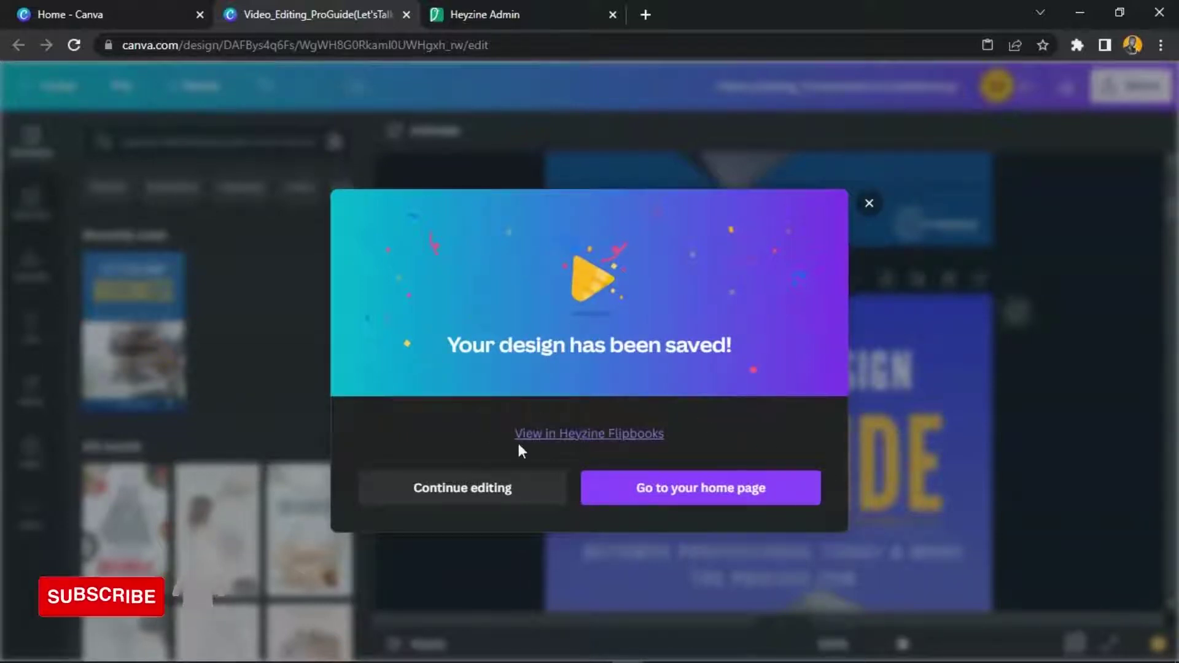
Open the flipbook in Heyzine, page forward and back to the page 03 spread, and expand Style.
{"action": "left_click", "coordinate": [582, 448]}
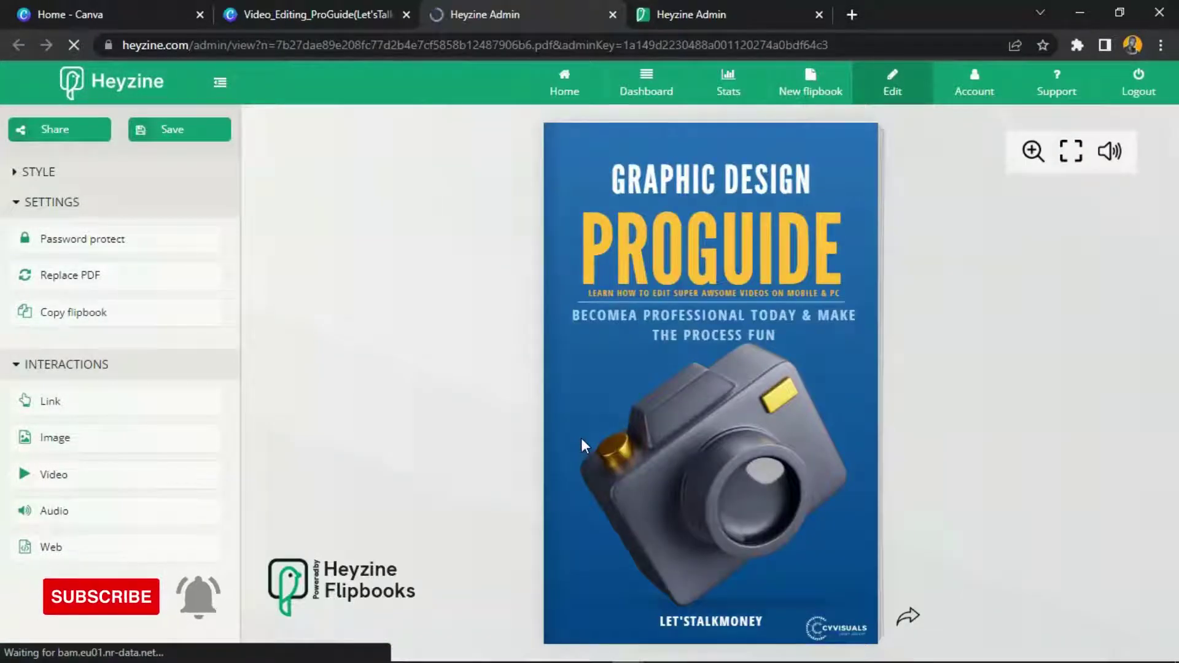
{"action": "left_click", "coordinate": [581, 437]}
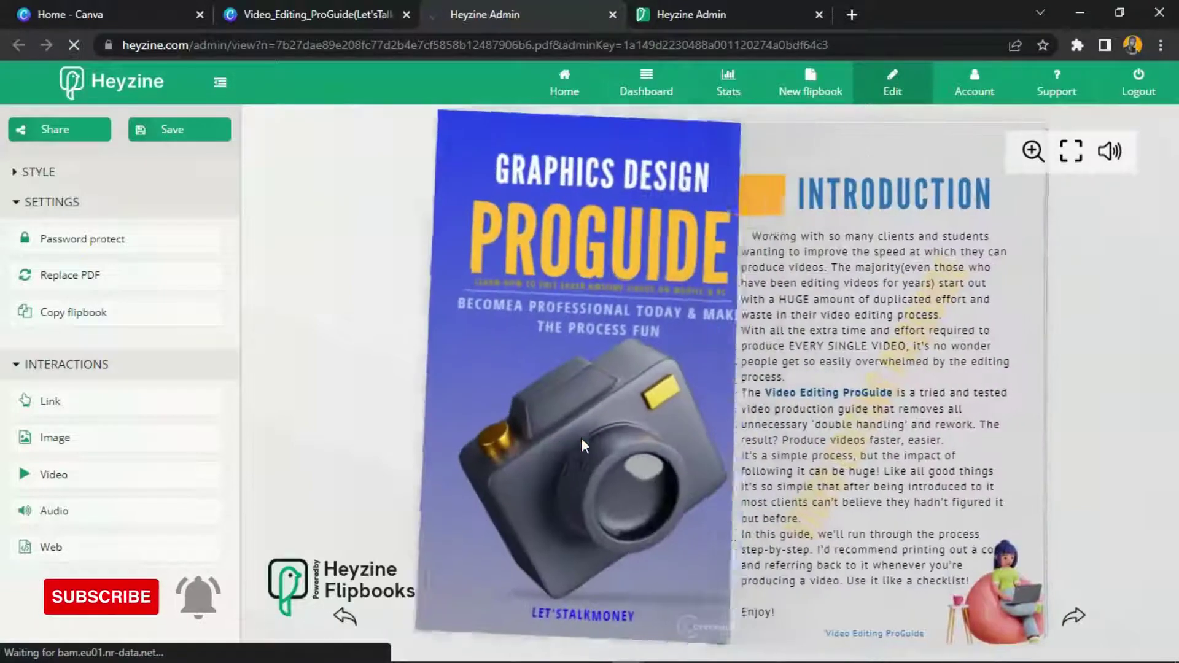
{"action": "left_click", "coordinate": [581, 437]}
{"action": "left_click", "coordinate": [580, 437]}
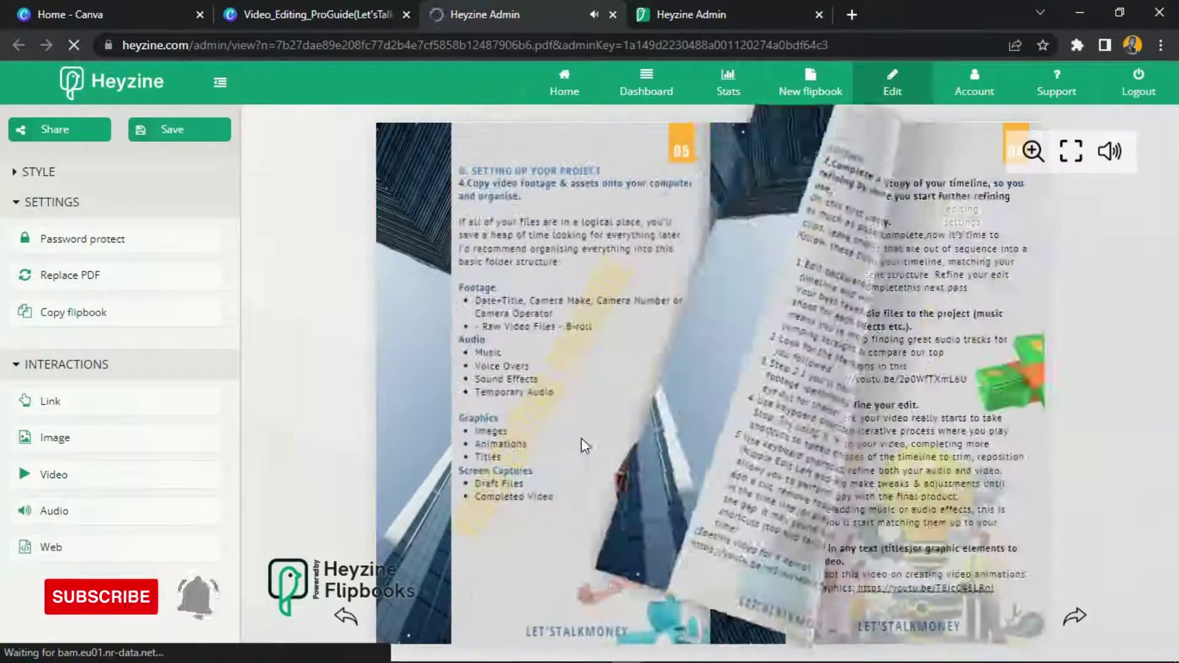
{"action": "left_click", "coordinate": [580, 437]}
{"action": "left_click", "coordinate": [580, 437]}
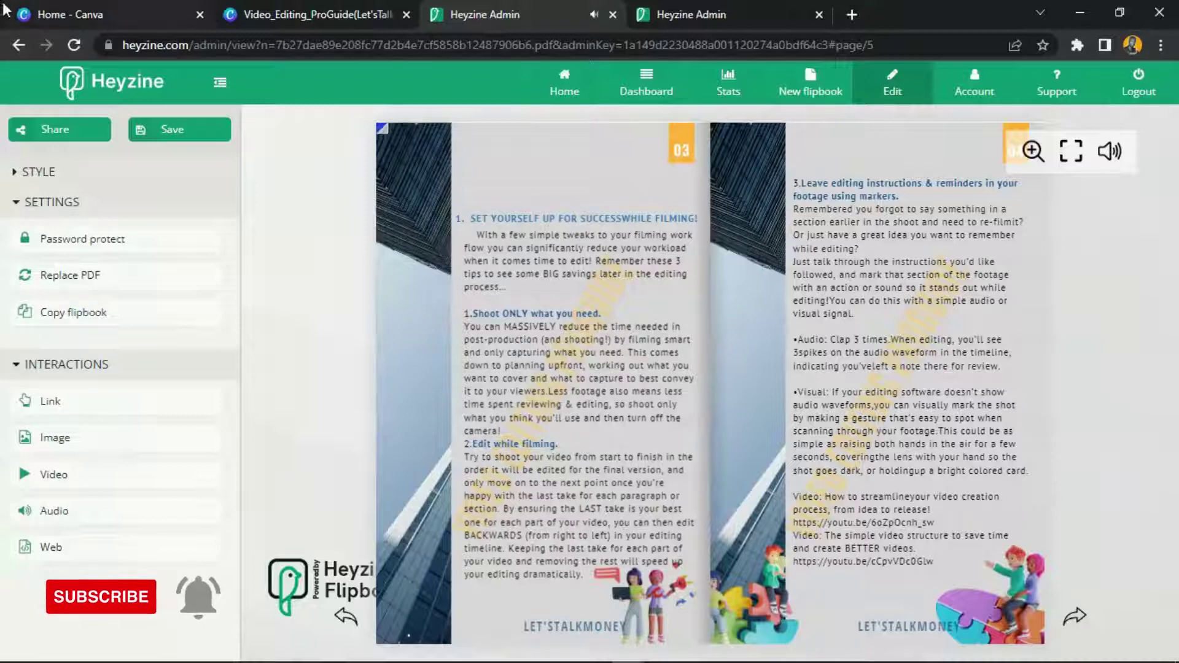
{"action": "left_click", "coordinate": [41, 173]}
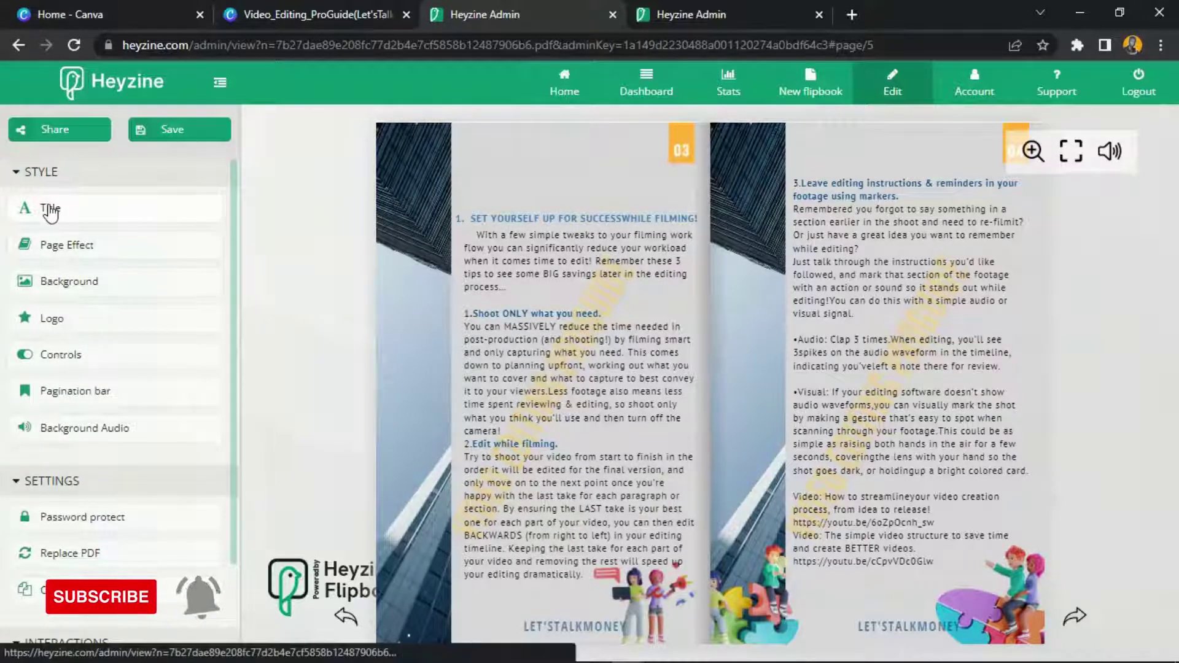
Mute the page-turn sound and save the flipbook title as 'graphic design proguide'.
{"action": "left_click", "coordinate": [1109, 150]}
{"action": "left_click", "coordinate": [373, 192]}
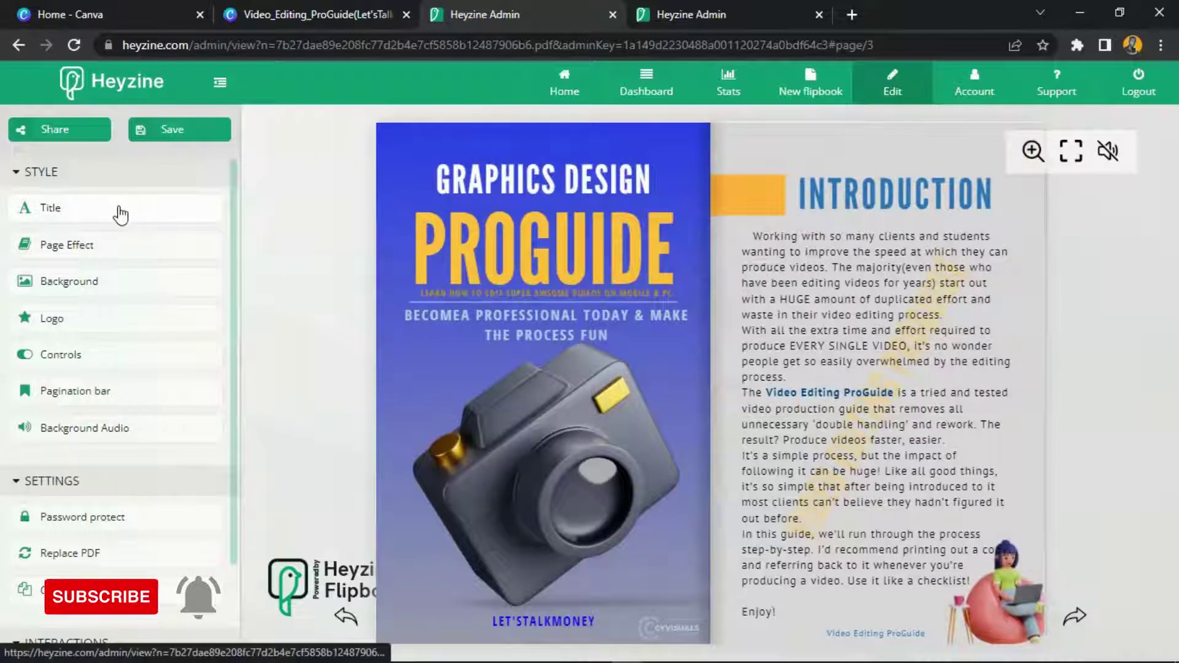
{"action": "left_click", "coordinate": [118, 210]}
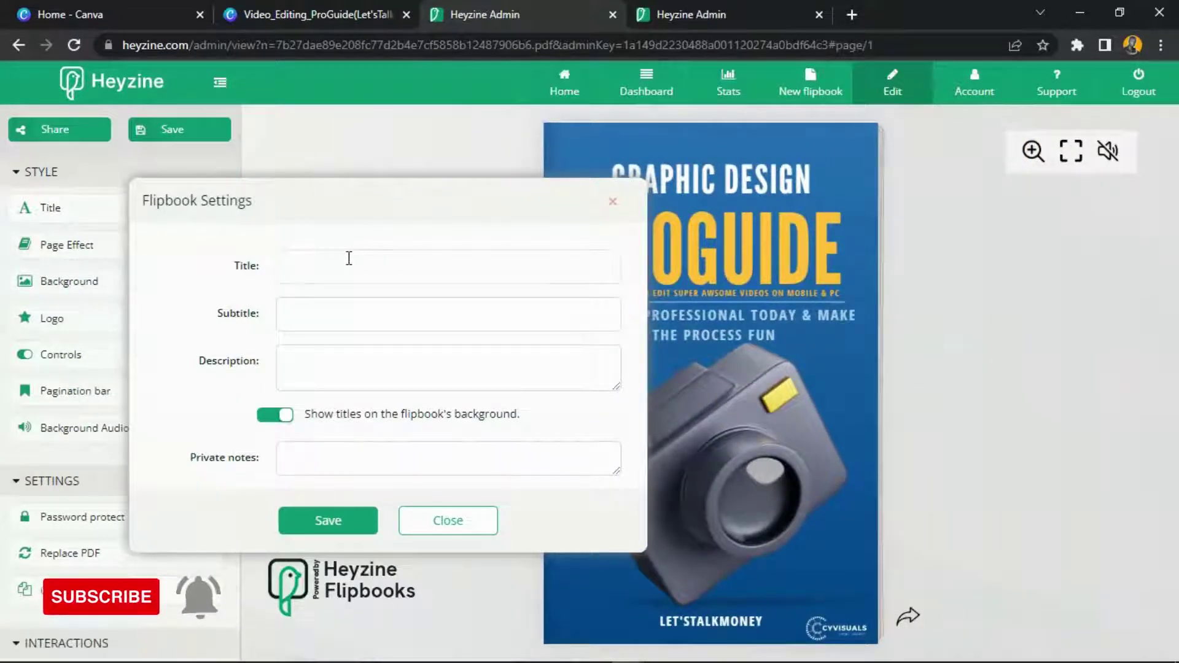
{"action": "type", "text": "graphic design proguide"}
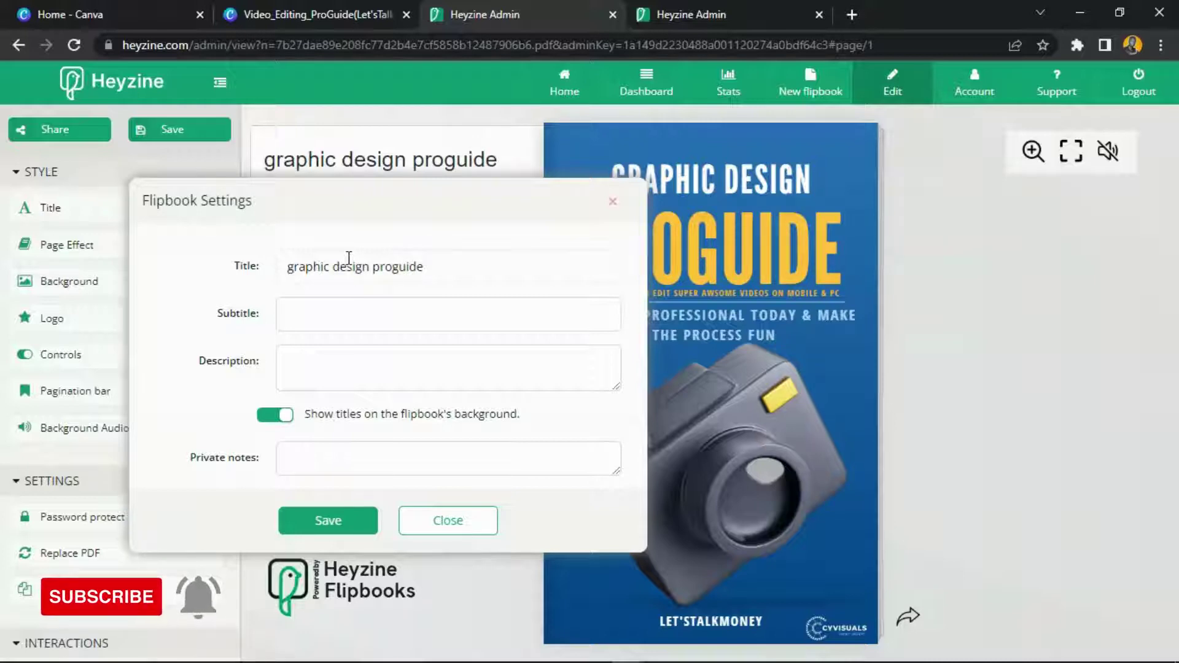
{"action": "left_click", "coordinate": [355, 306]}
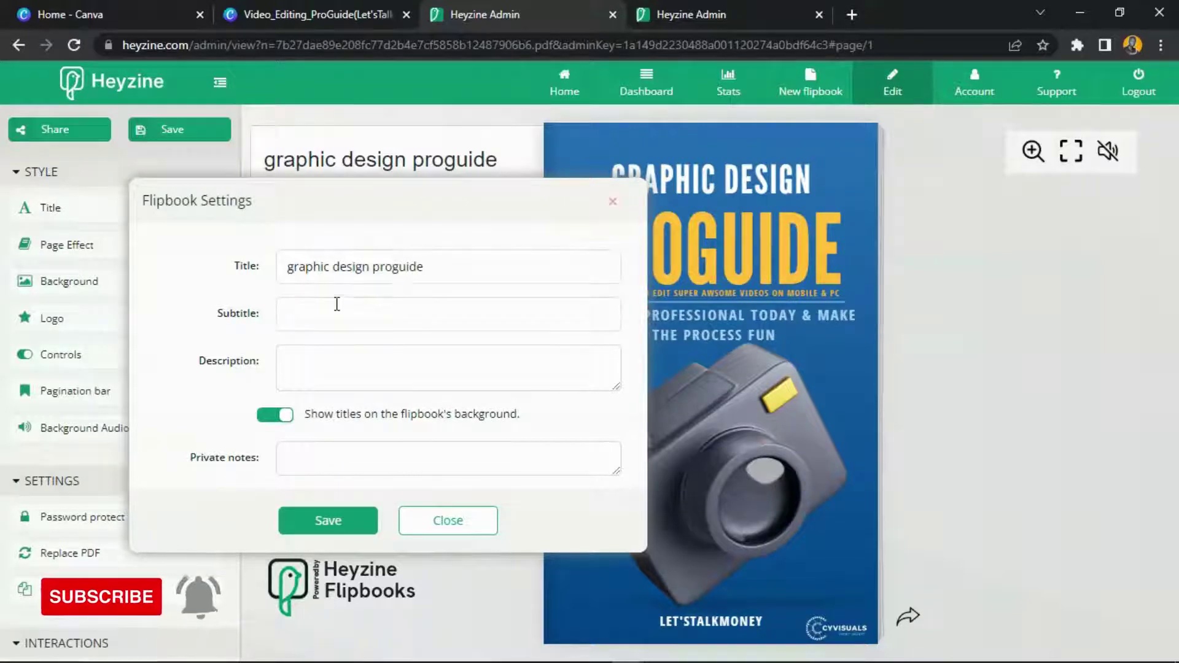
{"action": "left_click", "coordinate": [331, 523]}
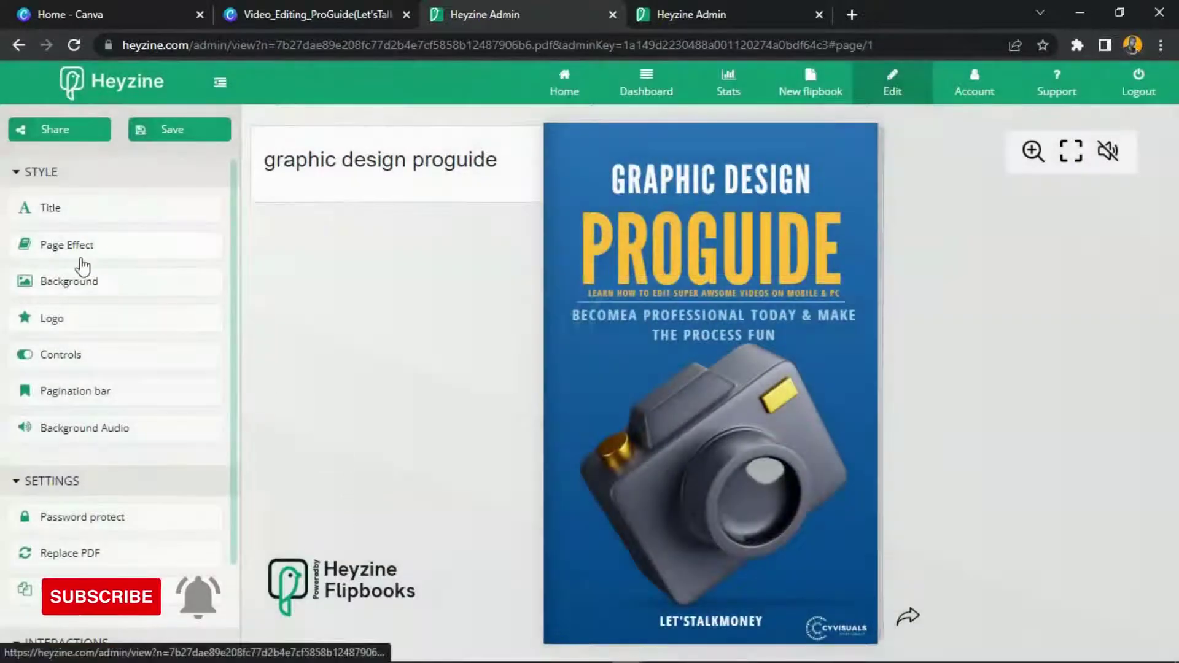
Apply the Coverflow page effect and preview it by advancing to page 05.
{"action": "left_click", "coordinate": [81, 262]}
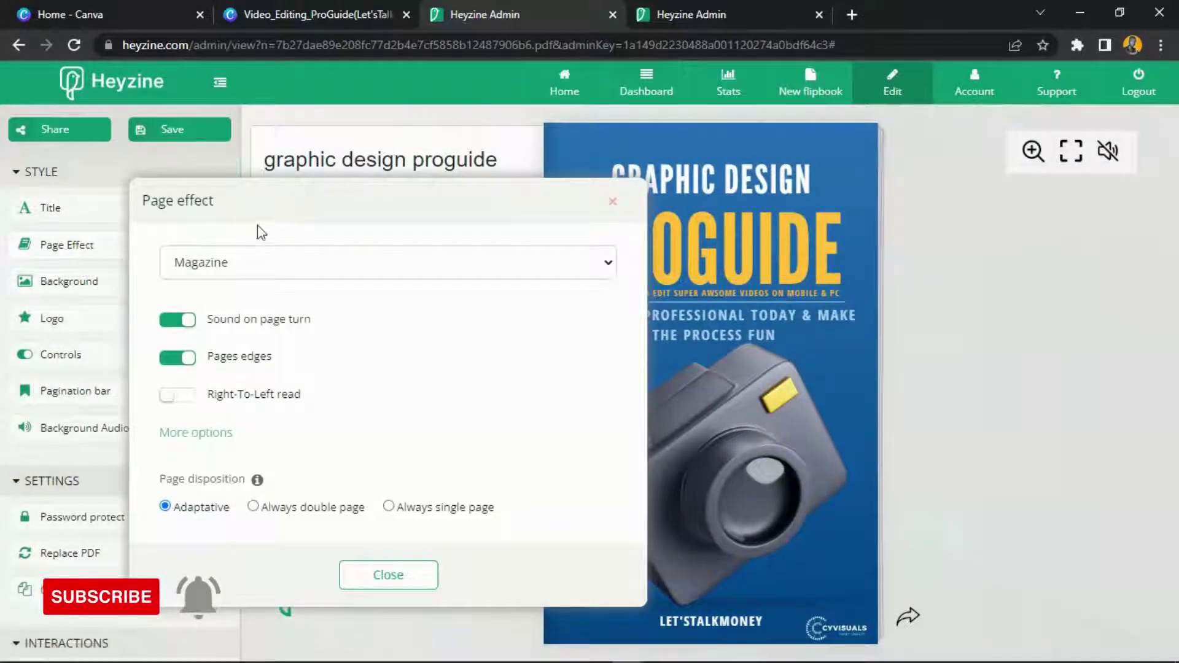
{"action": "left_click", "coordinate": [299, 261]}
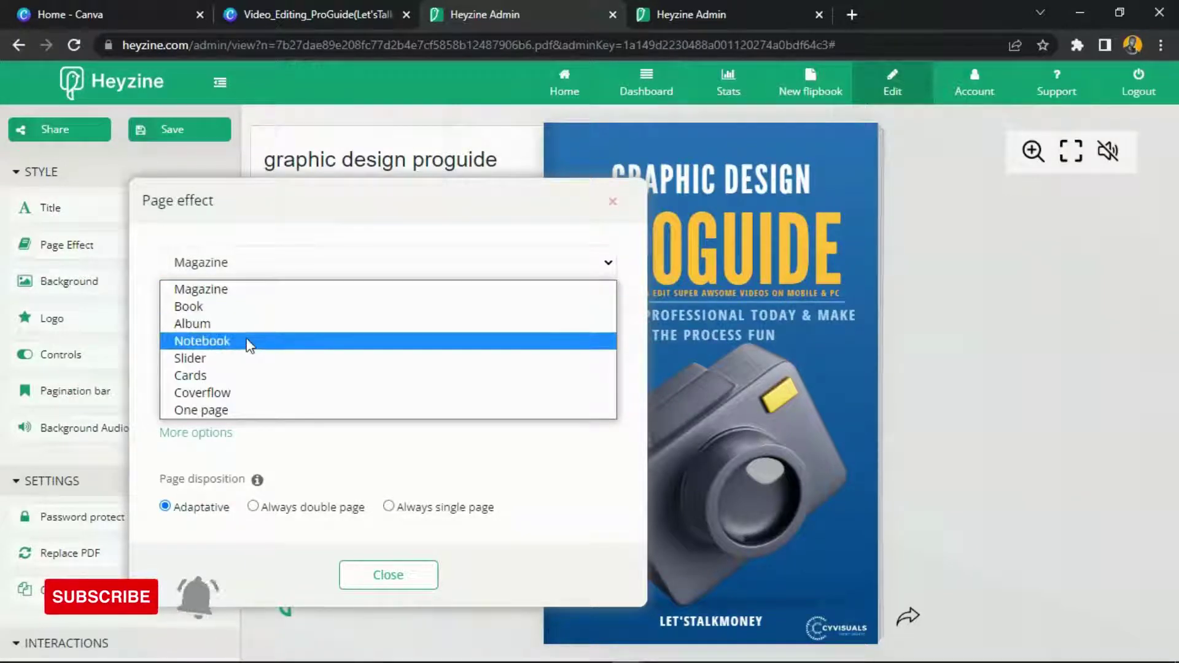
{"action": "left_click", "coordinate": [232, 393]}
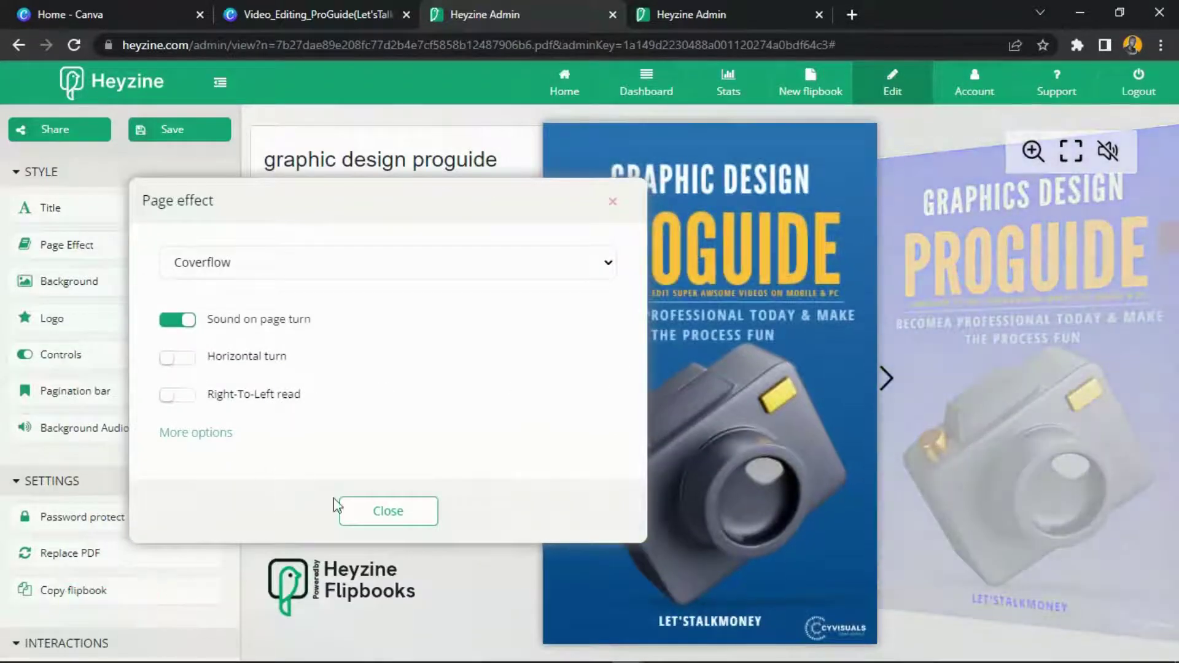
{"action": "left_click", "coordinate": [377, 510]}
{"action": "left_click", "coordinate": [720, 408]}
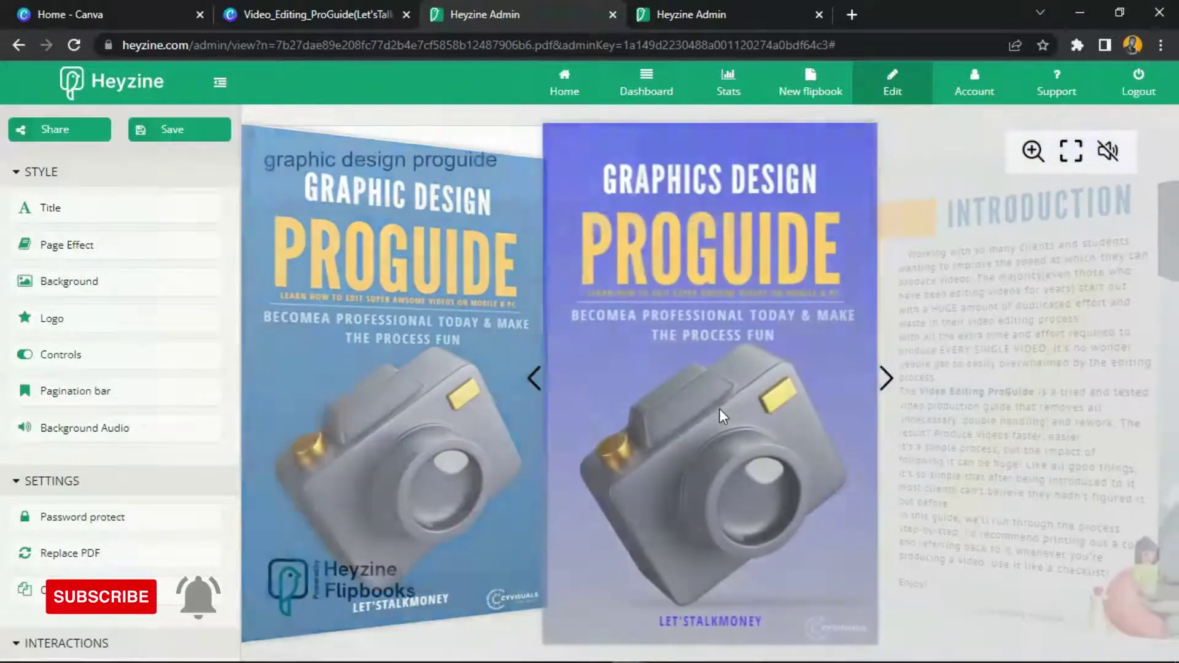
{"action": "left_click", "coordinate": [720, 408]}
{"action": "left_click", "coordinate": [719, 407]}
{"action": "left_click", "coordinate": [719, 407]}
{"action": "left_click", "coordinate": [719, 408]}
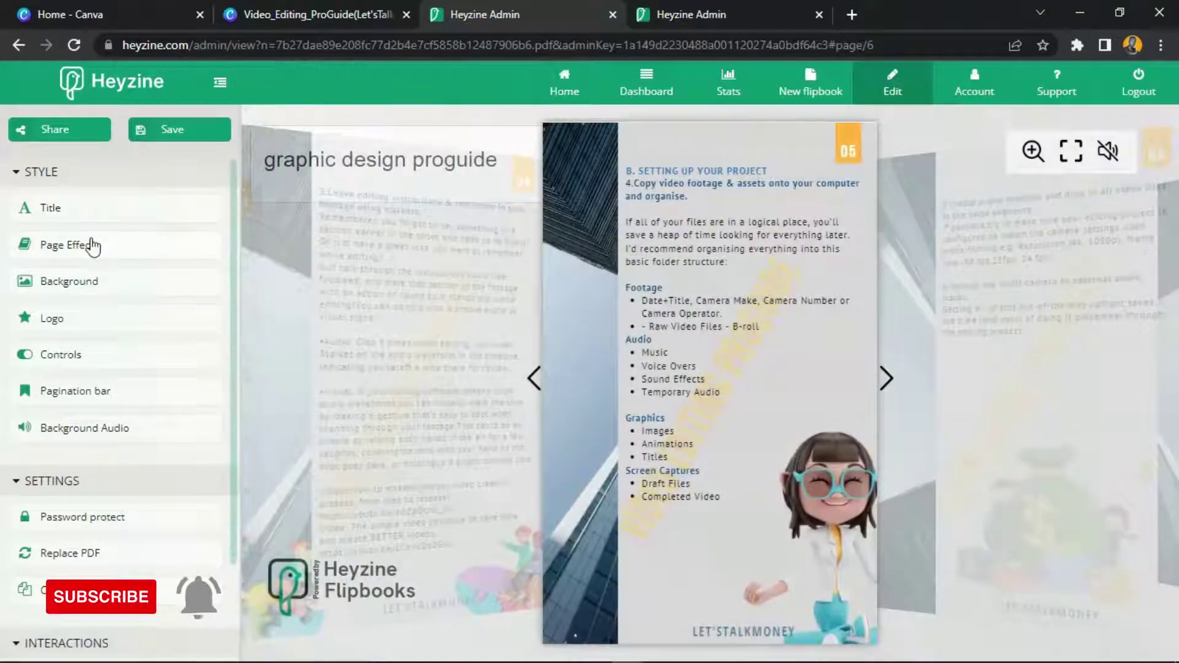
Switch the page effect to Notebook and open the cover to the Introduction spread.
{"action": "left_click", "coordinate": [92, 246]}
{"action": "left_click", "coordinate": [228, 262]}
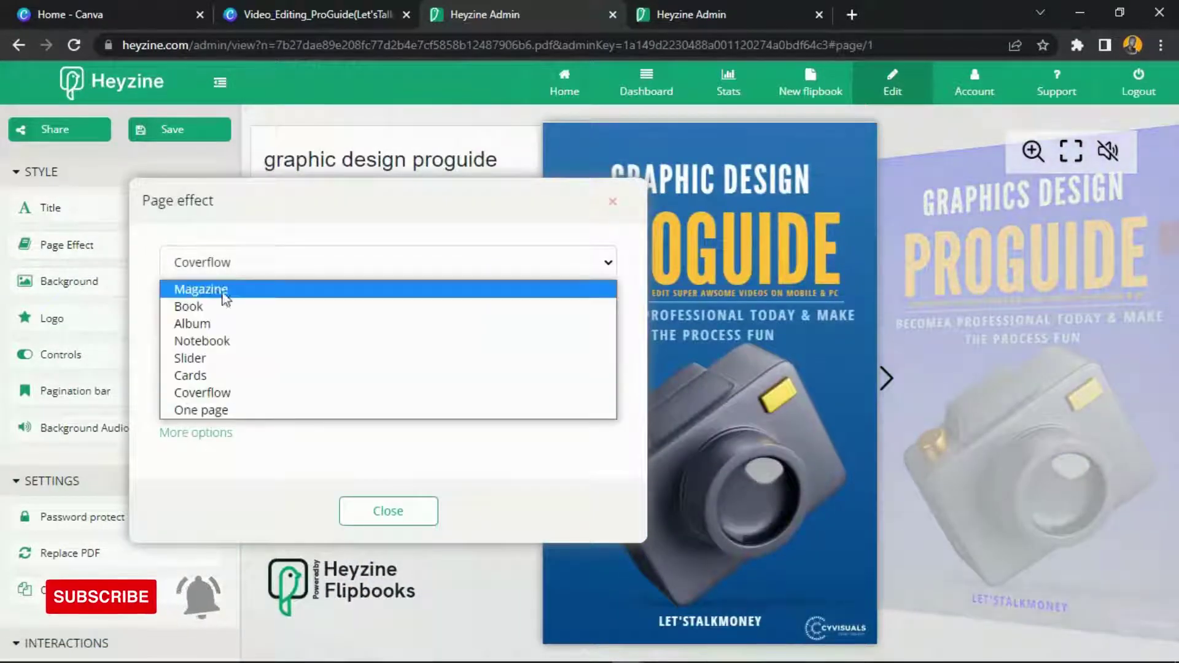
{"action": "left_click", "coordinate": [206, 341]}
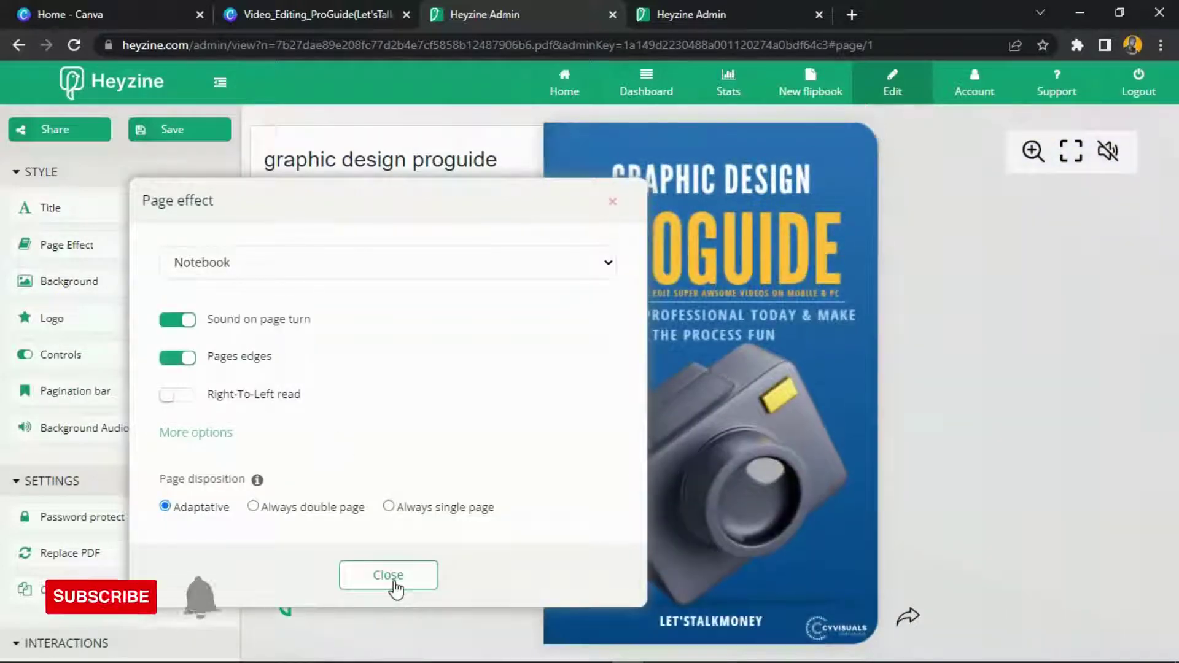
{"action": "left_click", "coordinate": [391, 577]}
{"action": "left_click", "coordinate": [579, 442]}
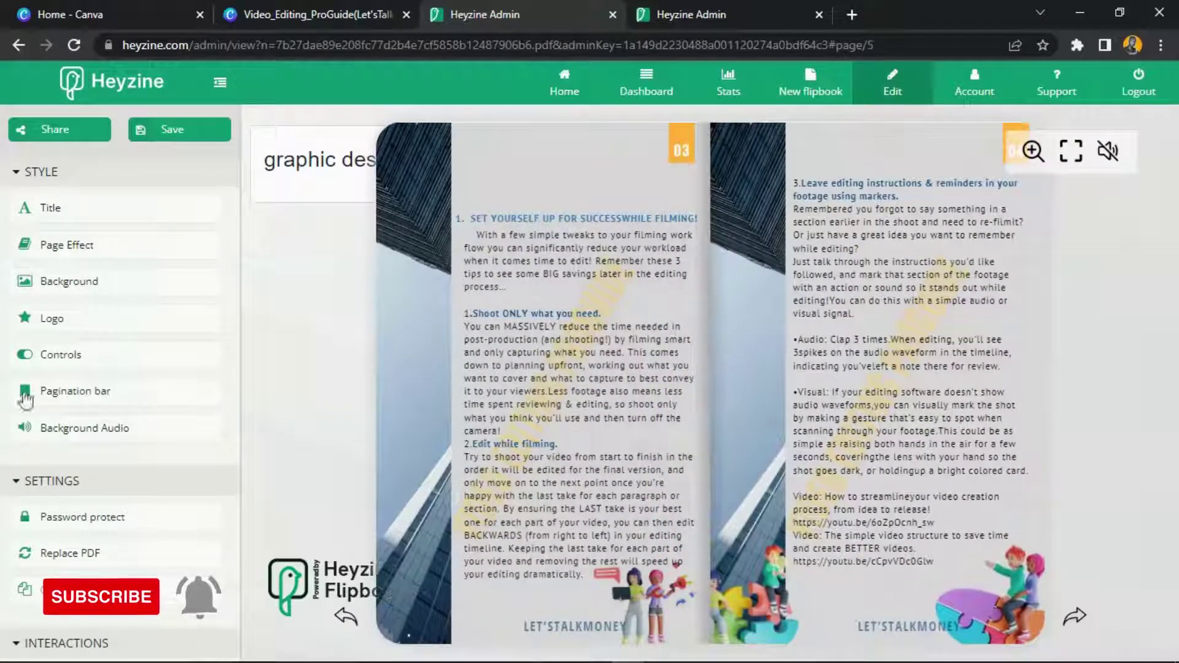
Try the rainbow dots and wooden lattice backgrounds, then settle on the blue geometric image.
{"action": "left_click", "coordinate": [60, 291]}
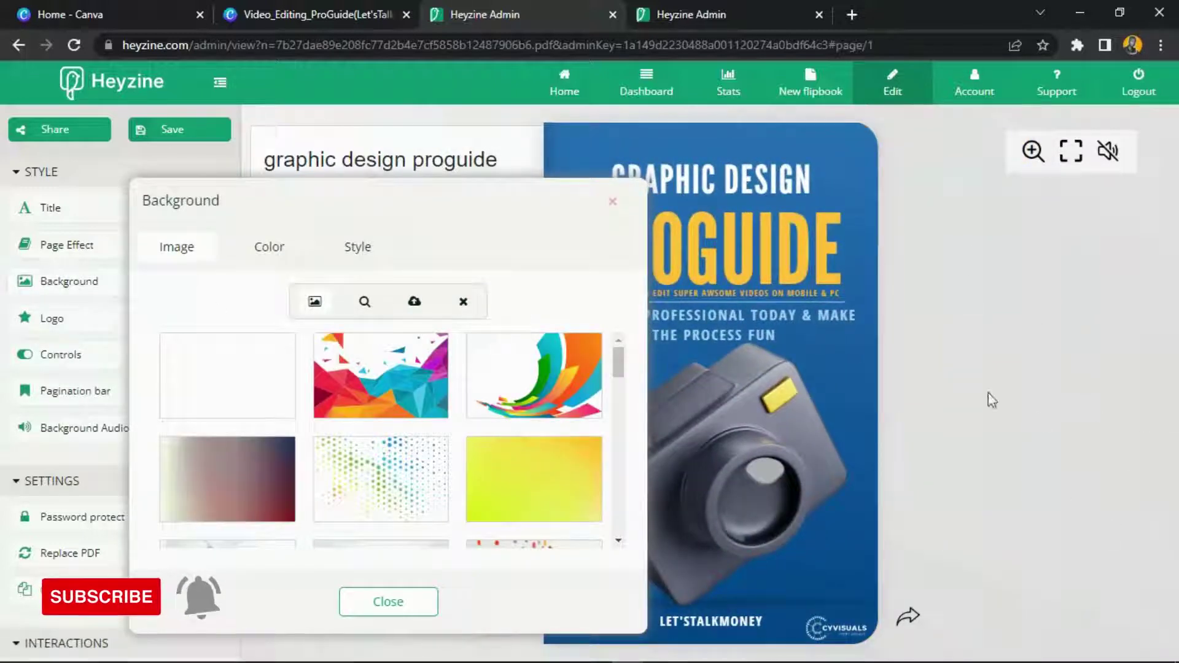
{"action": "scroll", "coordinate": [377, 452], "scroll_direction": "down", "scroll_amount": 4}
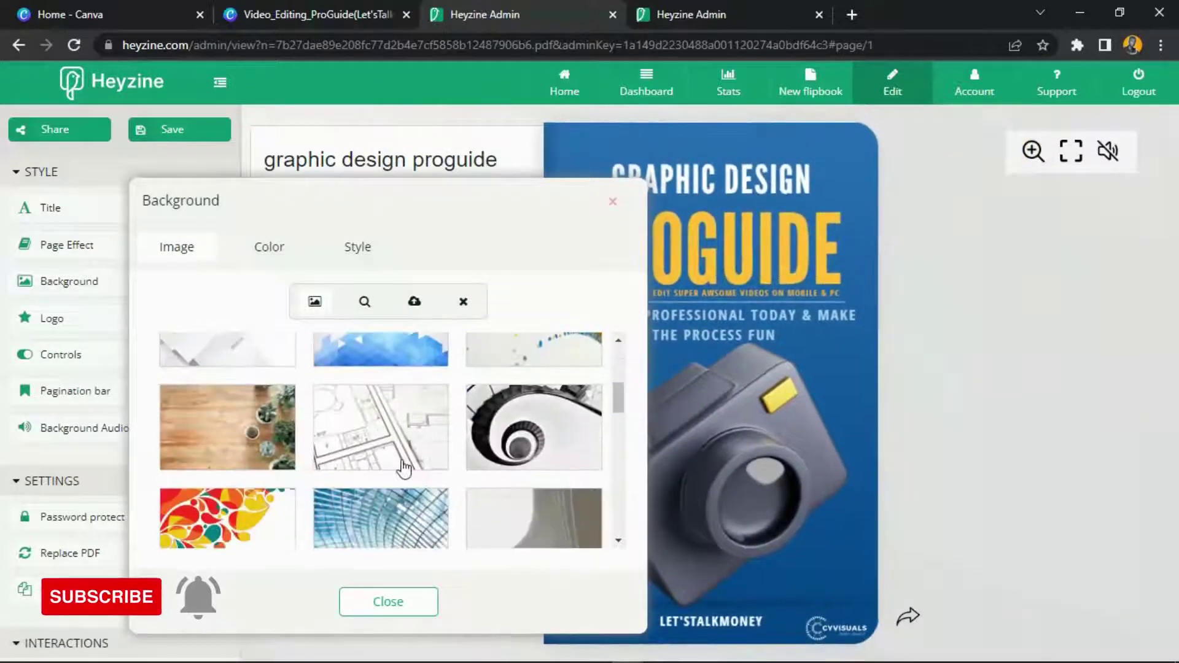
{"action": "scroll", "coordinate": [402, 466], "scroll_direction": "up", "scroll_amount": 1}
{"action": "left_click", "coordinate": [546, 433]}
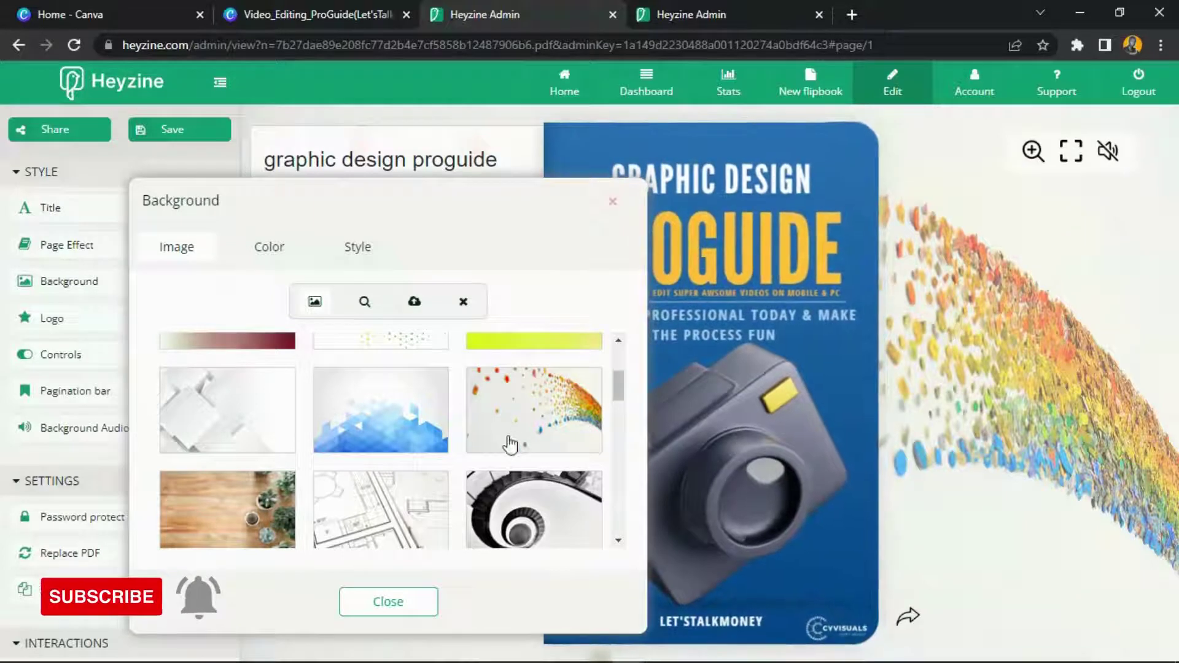
{"action": "scroll", "coordinate": [512, 441], "scroll_direction": "down", "scroll_amount": 6}
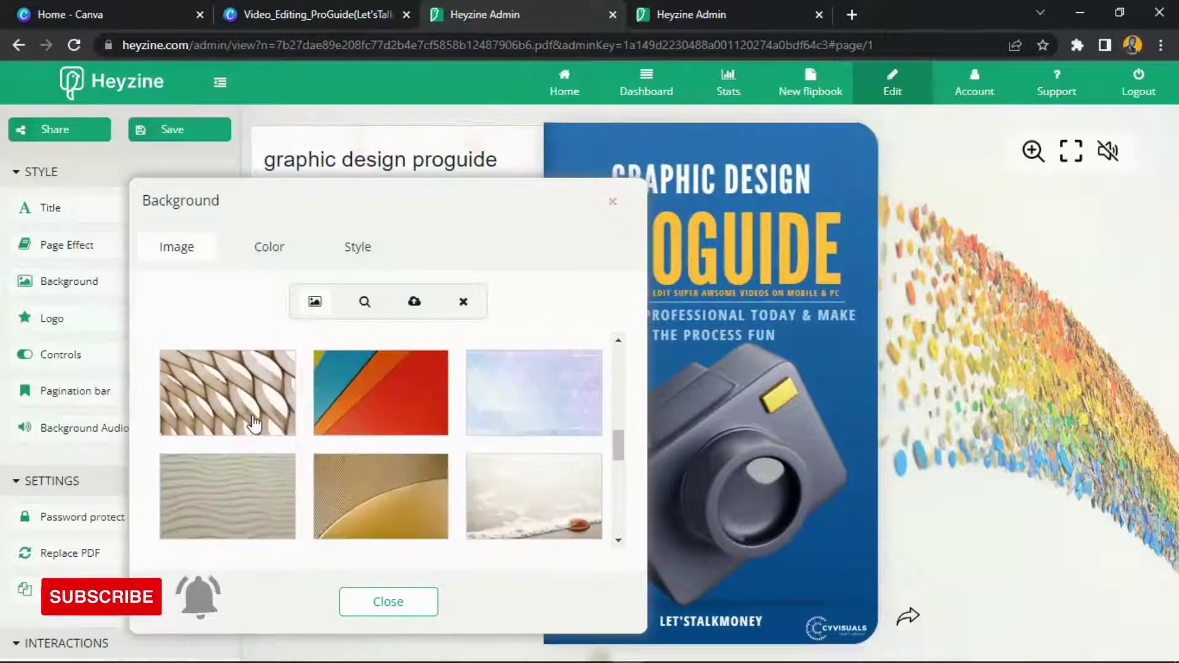
{"action": "left_click", "coordinate": [254, 423]}
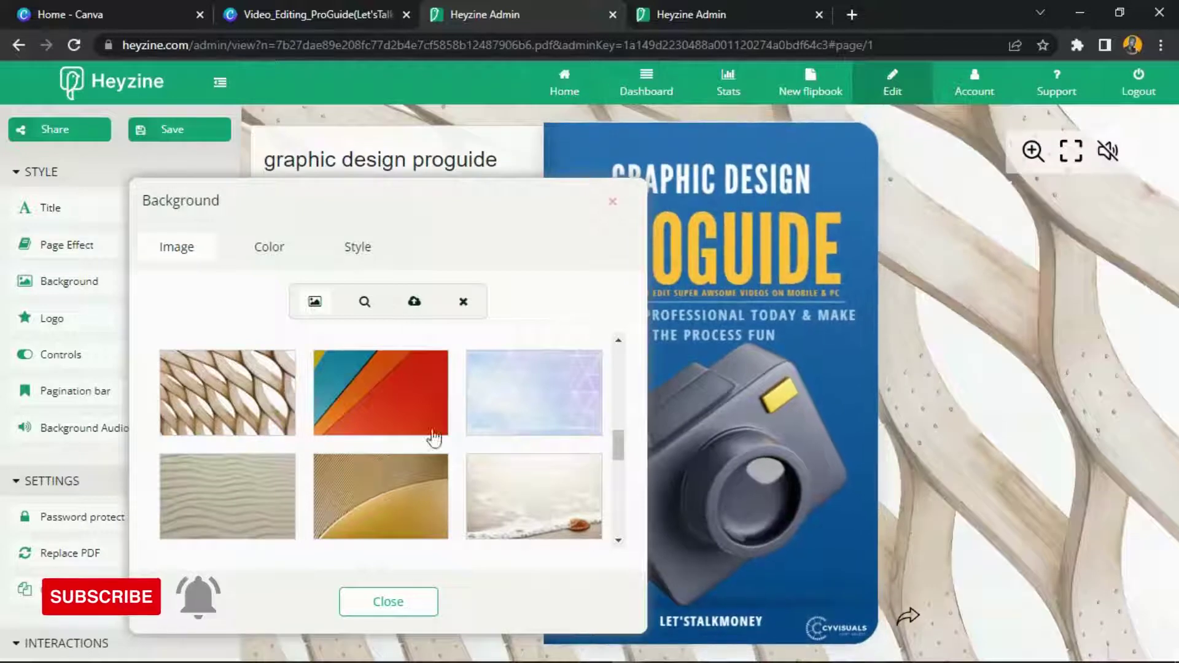
{"action": "scroll", "coordinate": [422, 461], "scroll_direction": "up", "scroll_amount": 3}
{"action": "scroll", "coordinate": [422, 462], "scroll_direction": "up", "scroll_amount": 4}
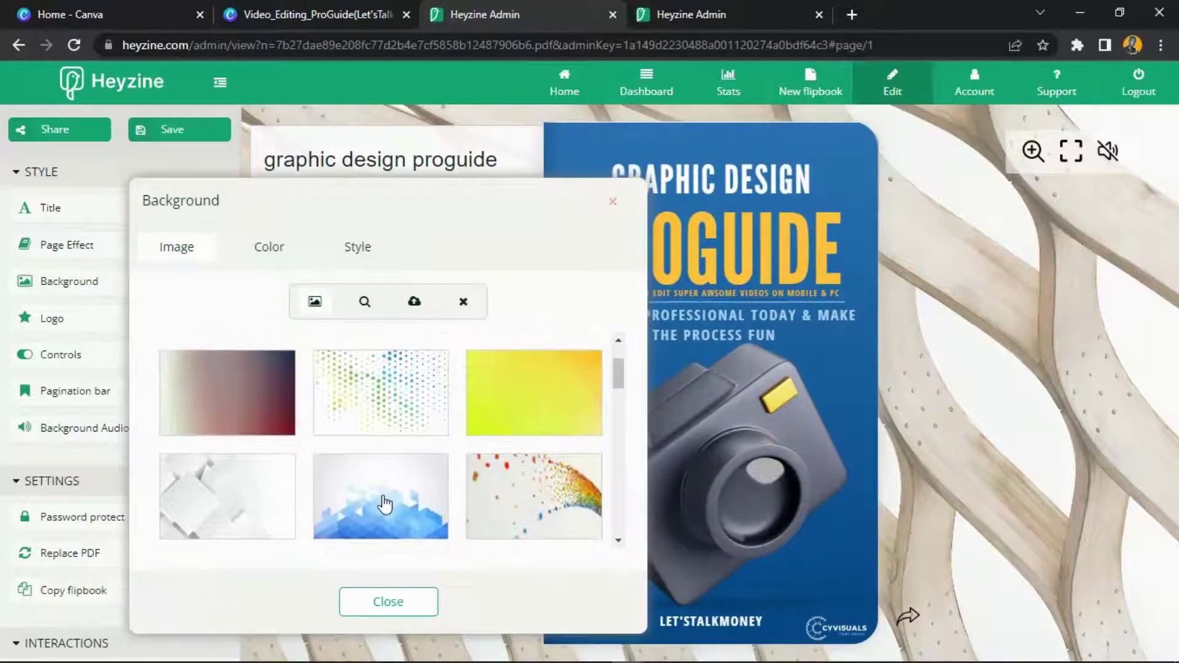
{"action": "left_click", "coordinate": [386, 504]}
{"action": "left_click", "coordinate": [410, 605]}
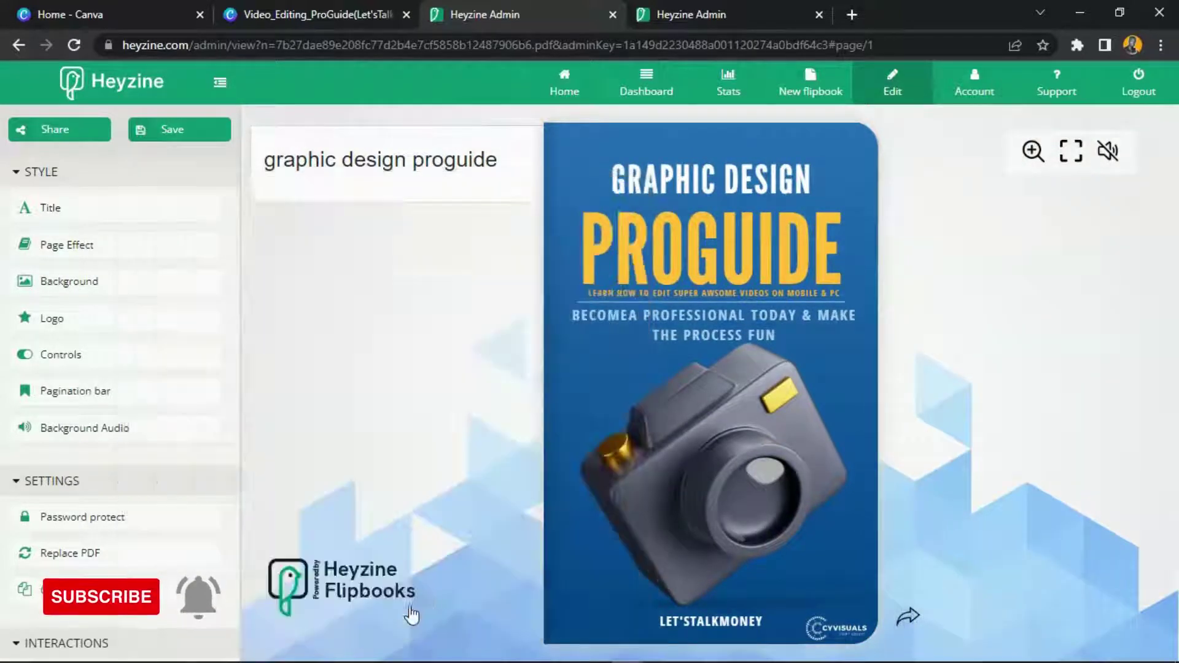
Flip through the flipbook from the cover to its last page.
{"action": "left_click", "coordinate": [958, 424]}
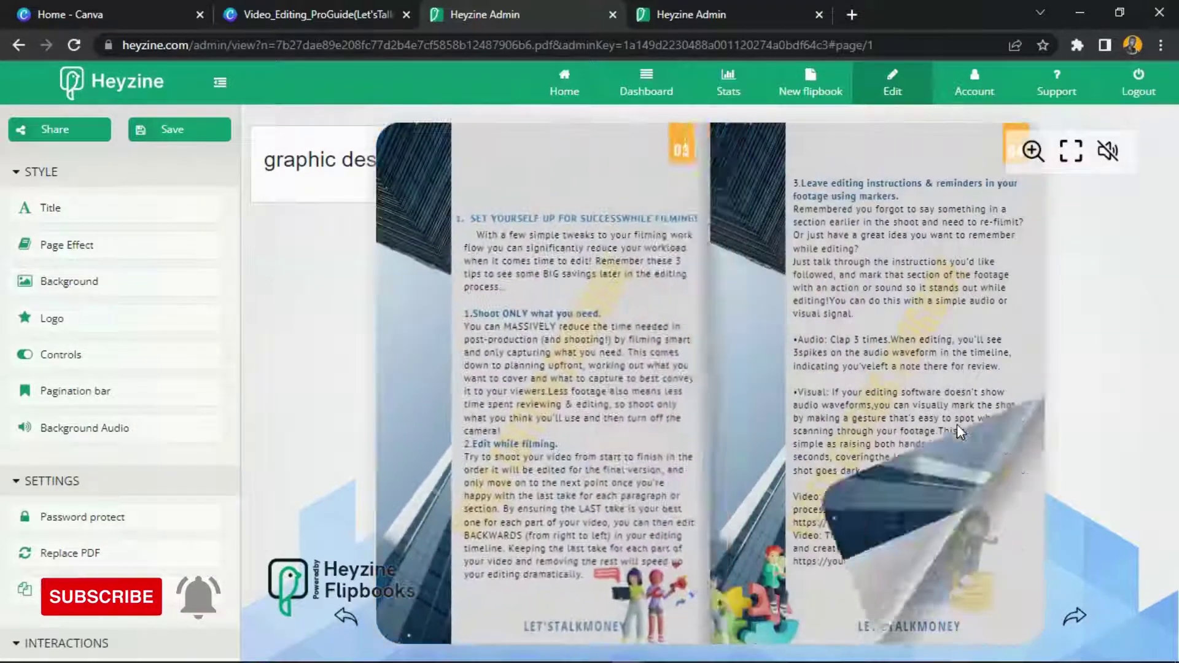
{"action": "left_click", "coordinate": [956, 425]}
{"action": "left_click", "coordinate": [957, 424]}
{"action": "left_click", "coordinate": [956, 425]}
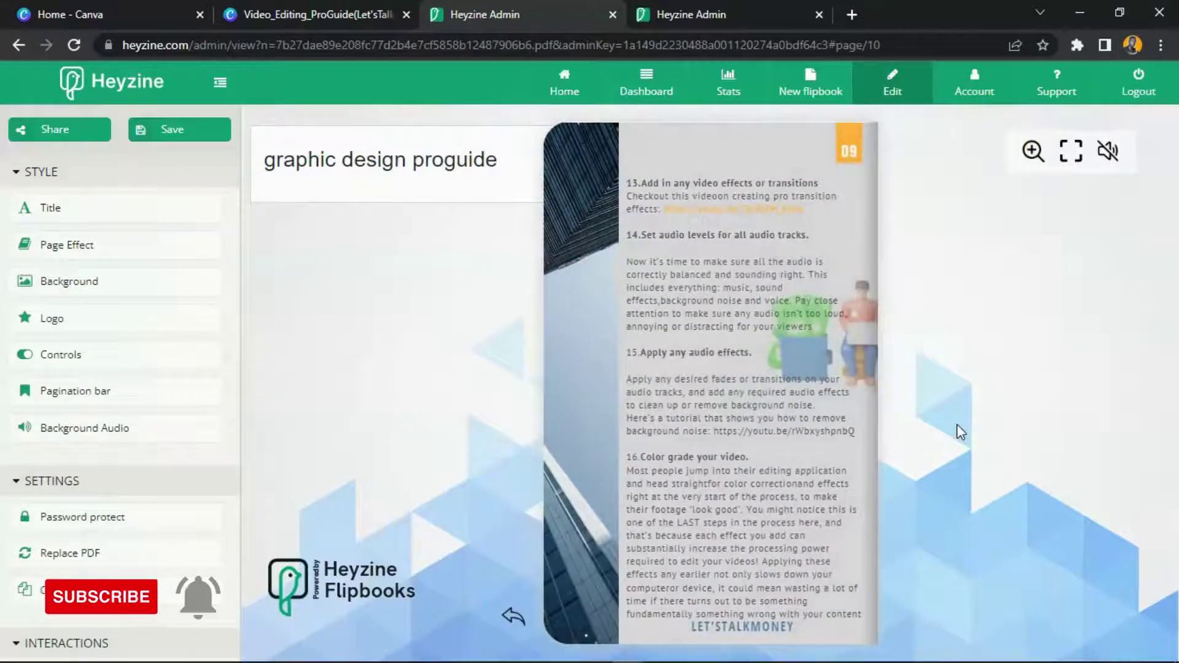
{"action": "left_click", "coordinate": [956, 425]}
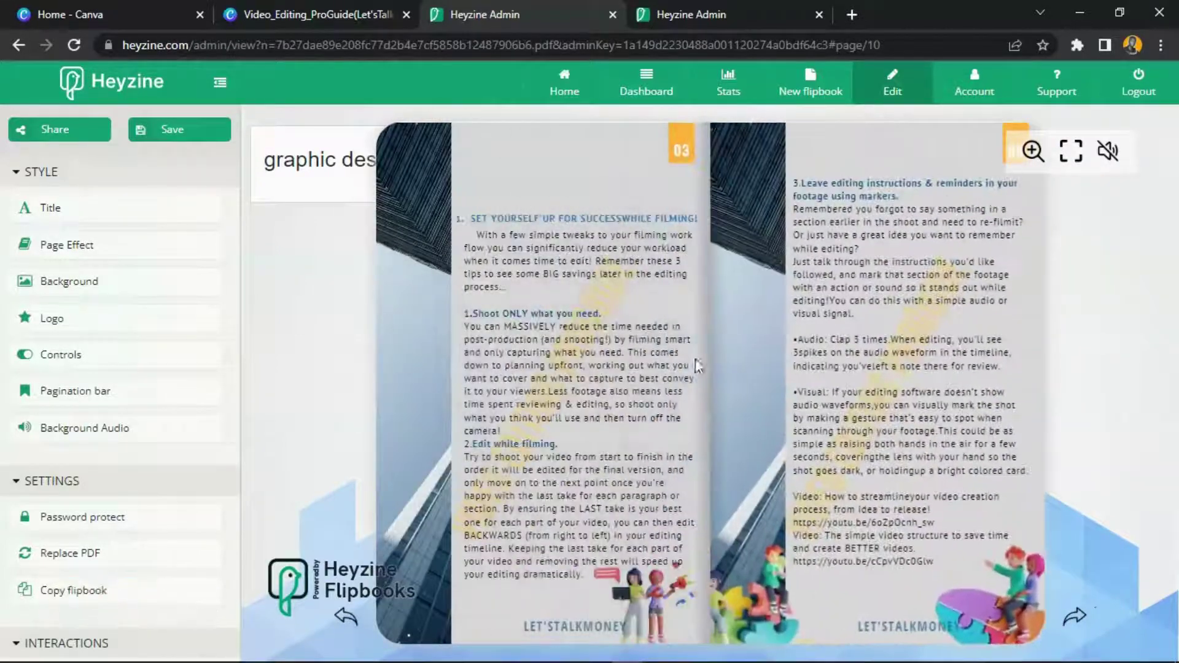
{"action": "left_click", "coordinate": [97, 334]}
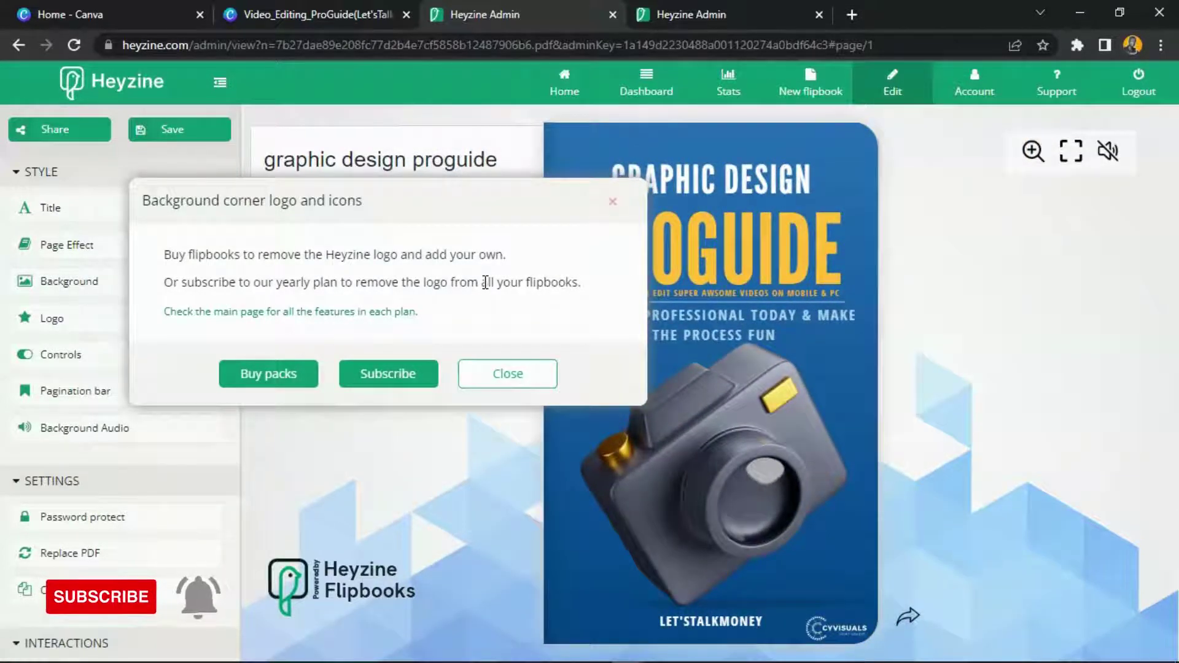
{"action": "left_click", "coordinate": [392, 374]}
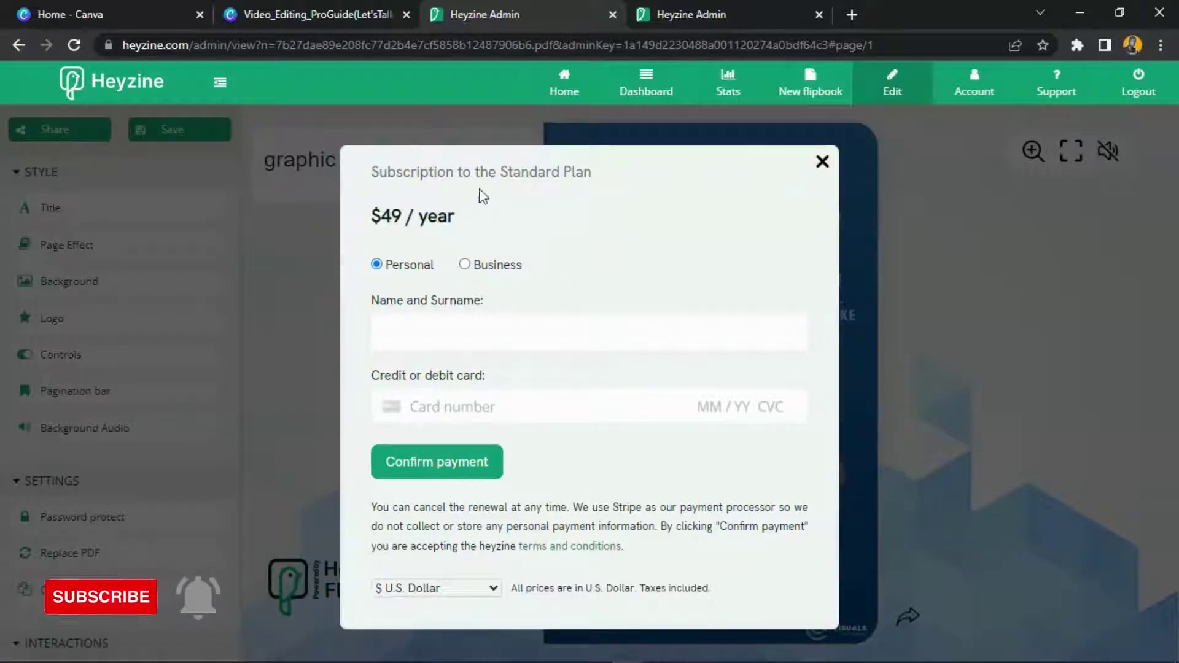
{"action": "left_click", "coordinate": [822, 162]}
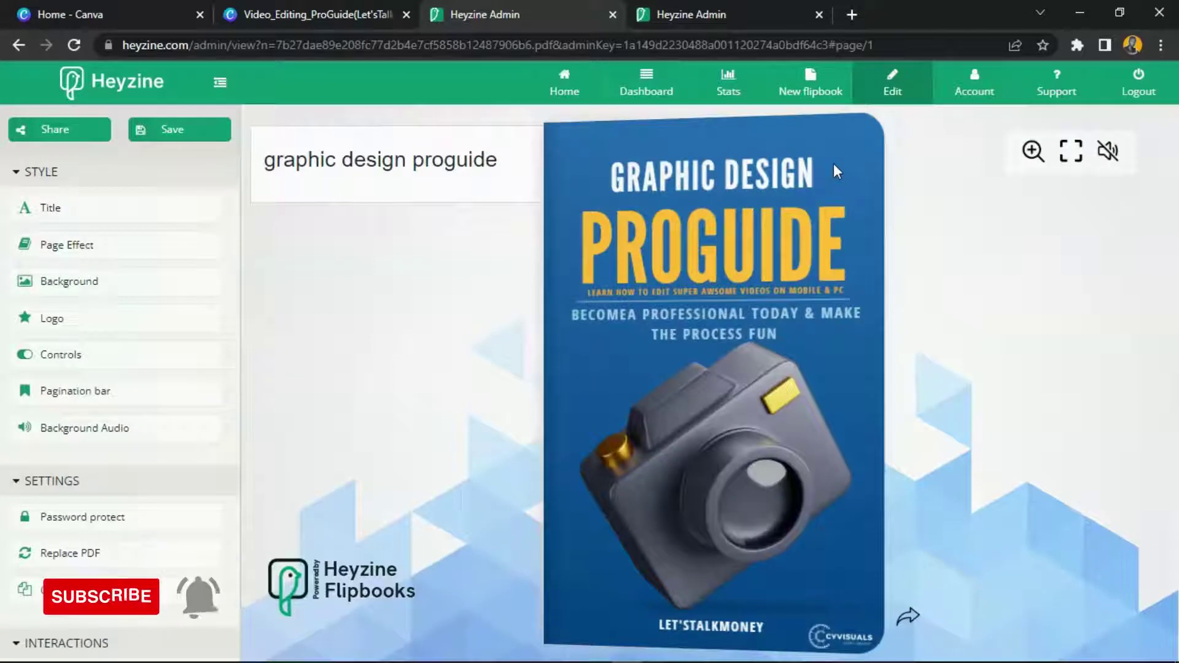
Show a Download control in the viewer, keeping the zoom control visible.
{"action": "left_click", "coordinate": [145, 363]}
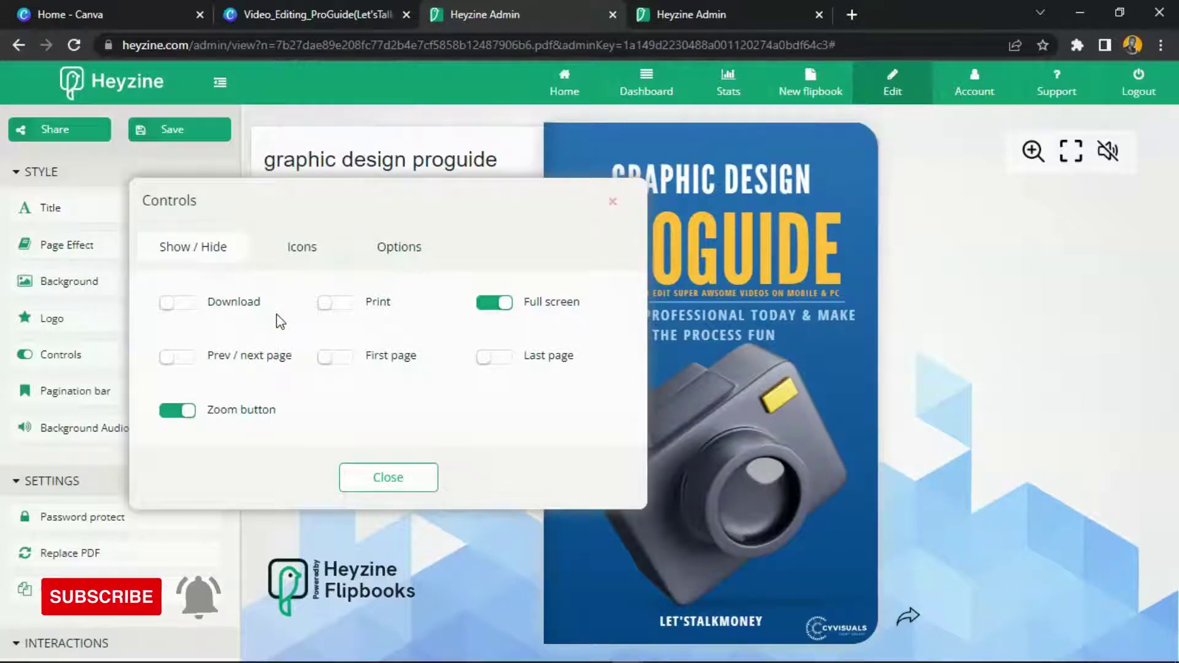
{"action": "left_click", "coordinate": [175, 303]}
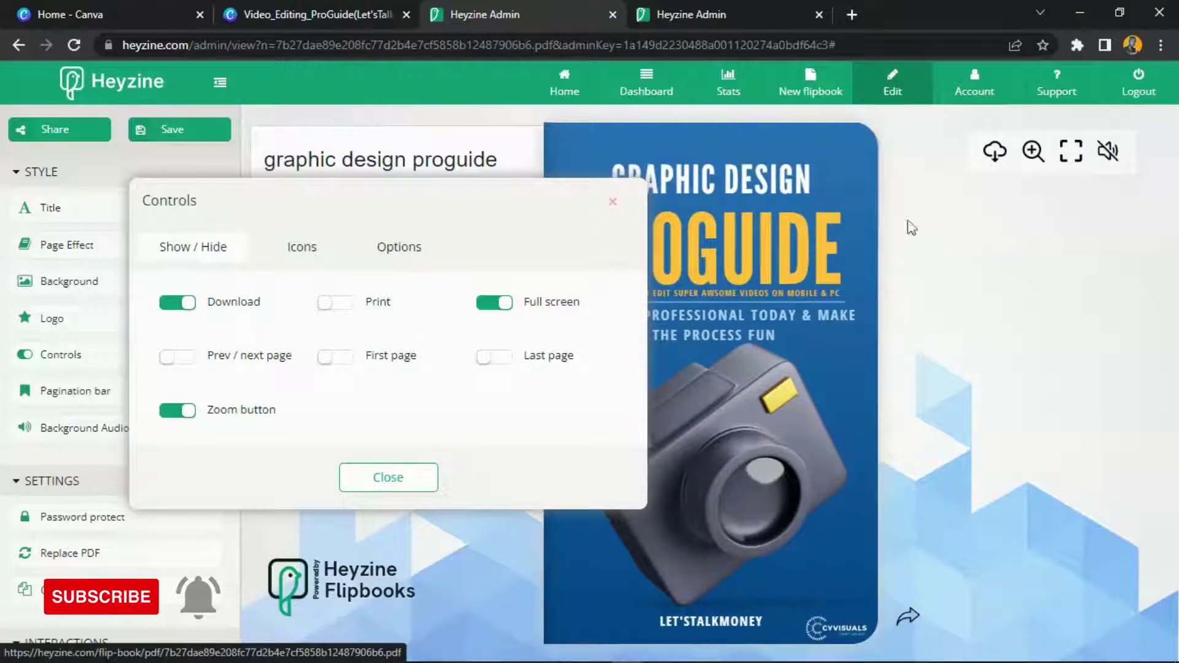
{"action": "left_click", "coordinate": [185, 416]}
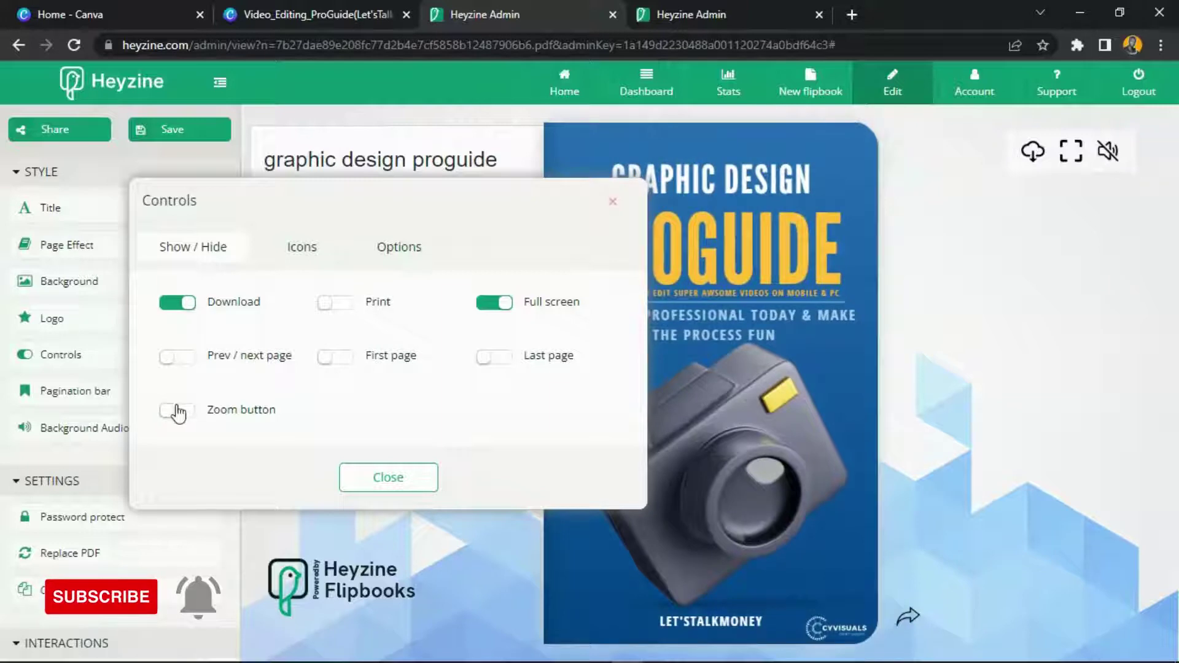
{"action": "left_click", "coordinate": [172, 418]}
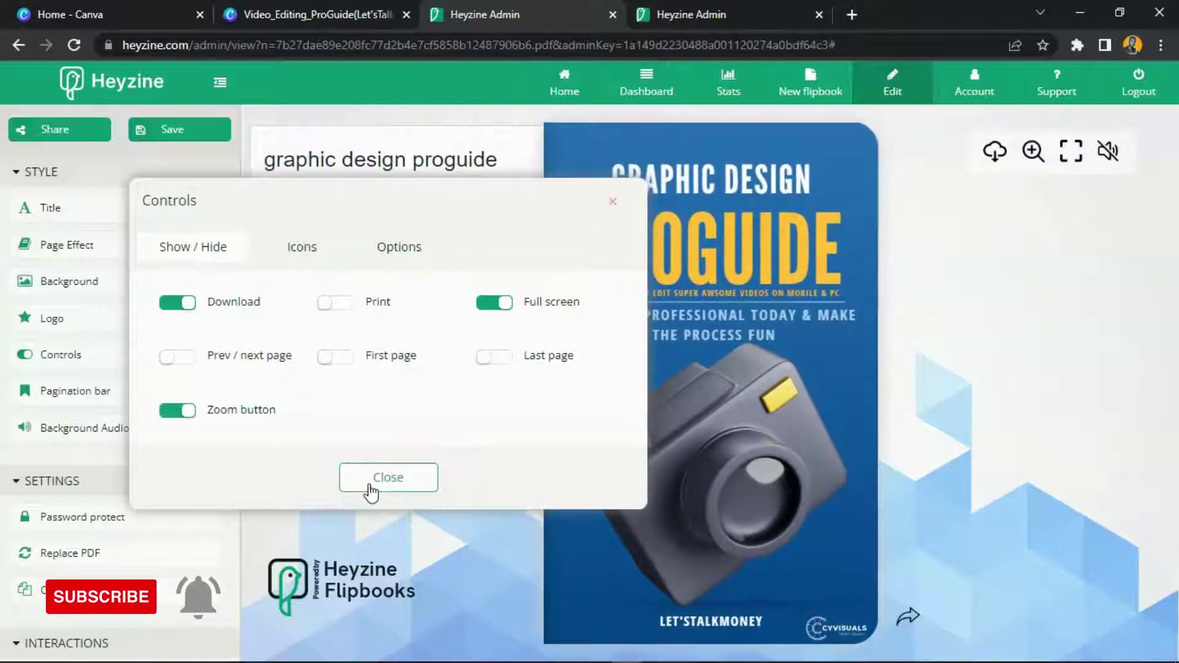
Try several control icon styles and settle on the colourful flat icons.
{"action": "left_click", "coordinate": [305, 261]}
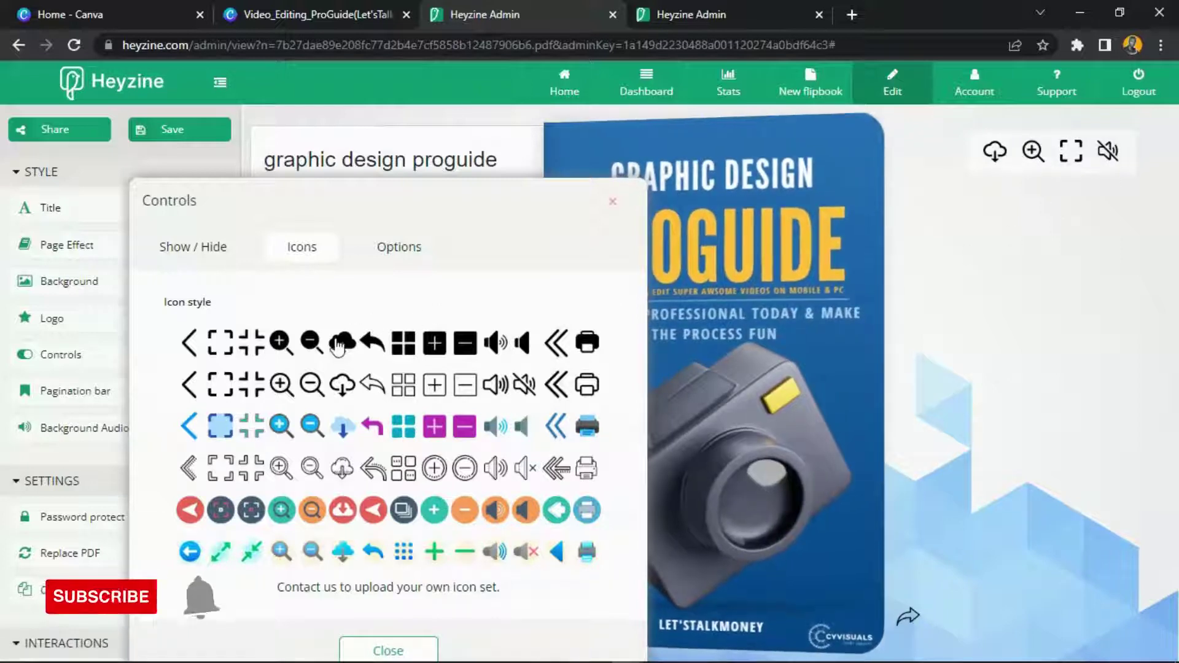
{"action": "left_click", "coordinate": [434, 521]}
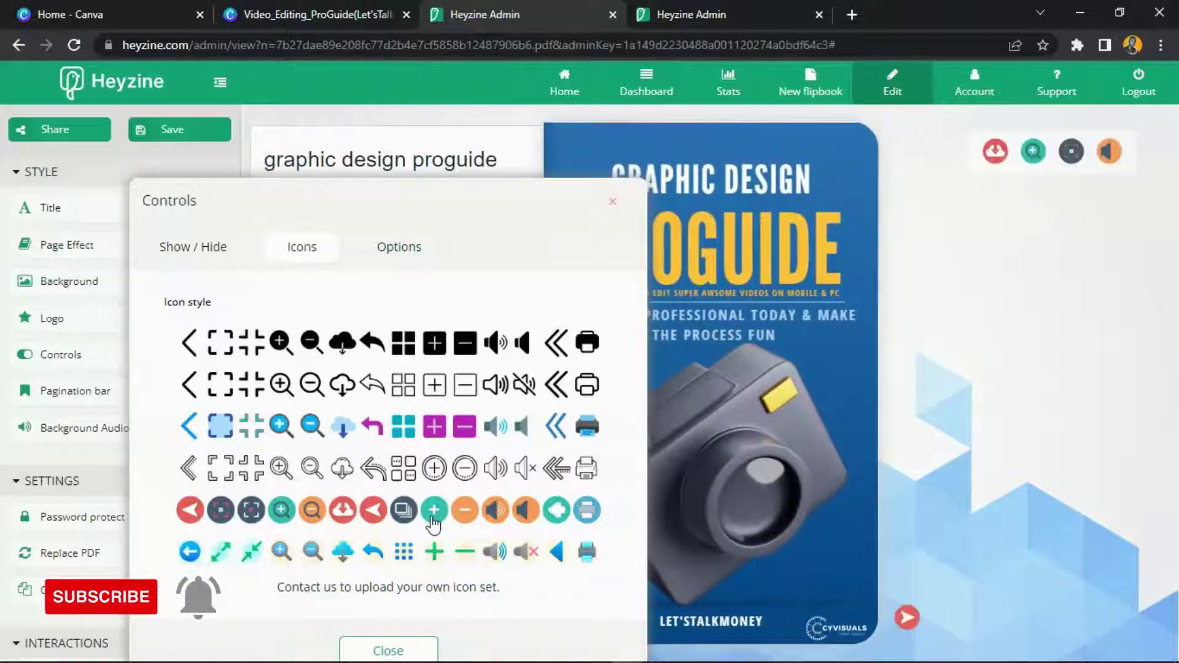
{"action": "left_click", "coordinate": [449, 469]}
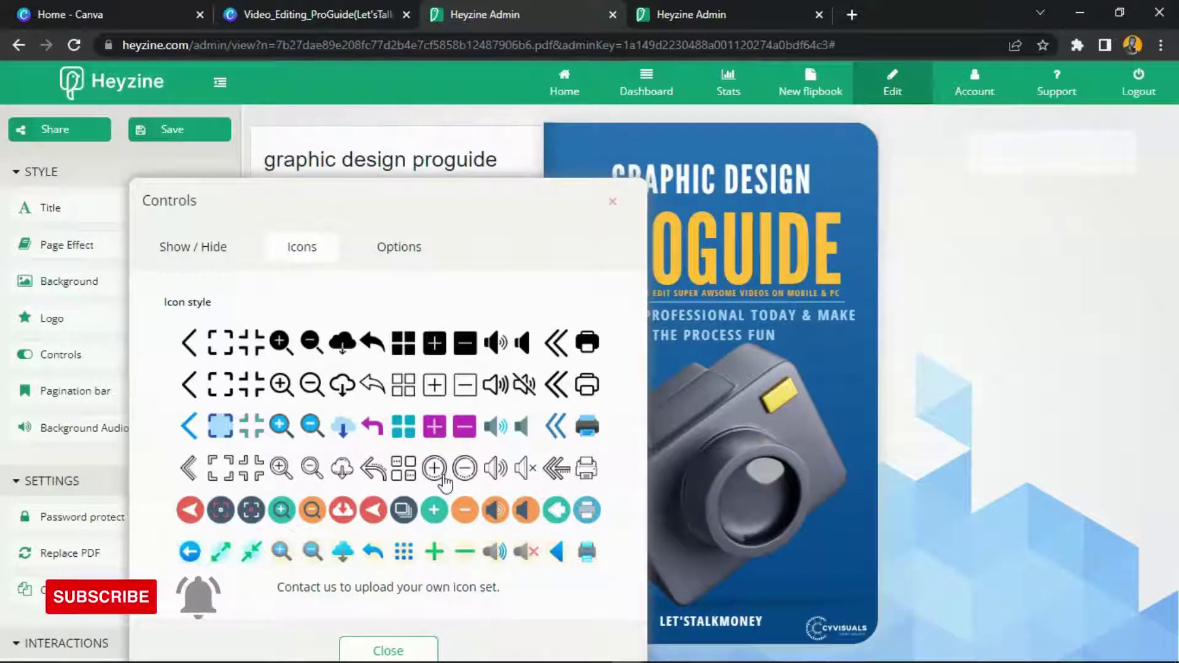
{"action": "left_click", "coordinate": [442, 431]}
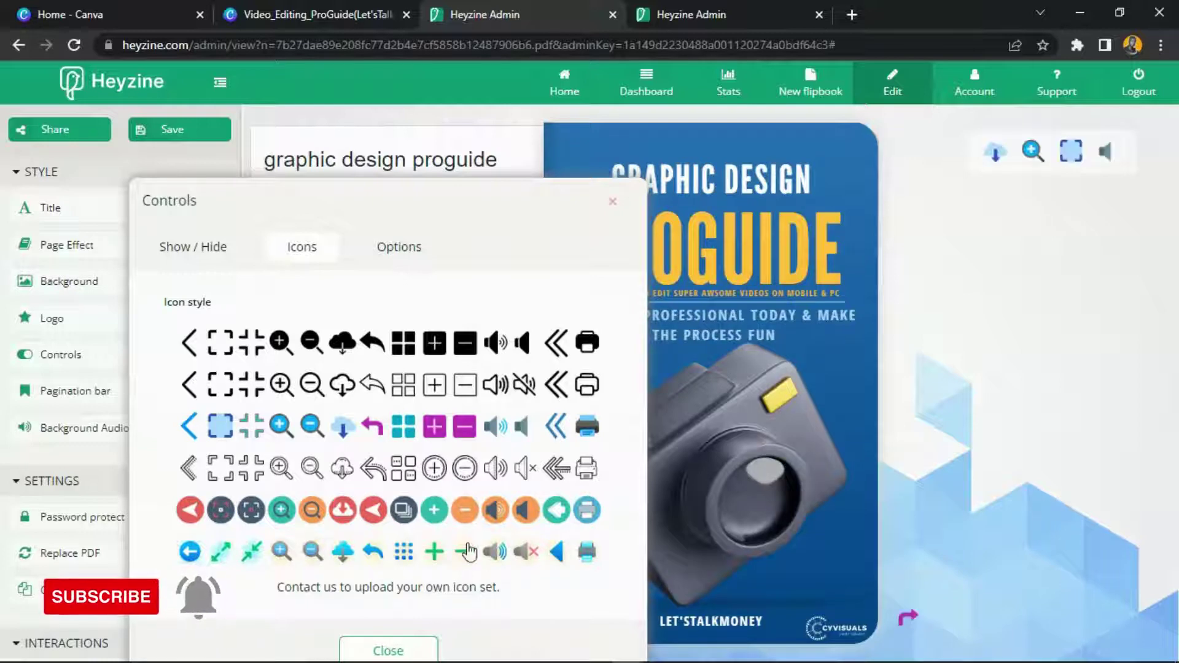
{"action": "left_click", "coordinate": [224, 343]}
{"action": "left_click", "coordinate": [220, 385]}
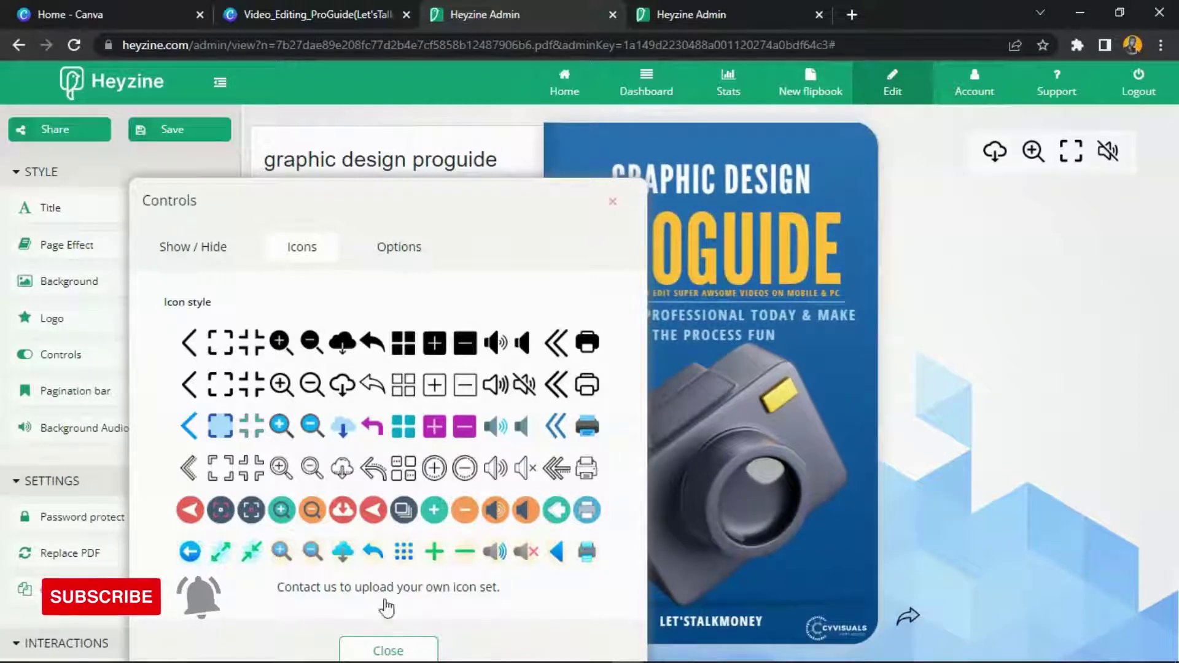
{"action": "left_click", "coordinate": [198, 561]}
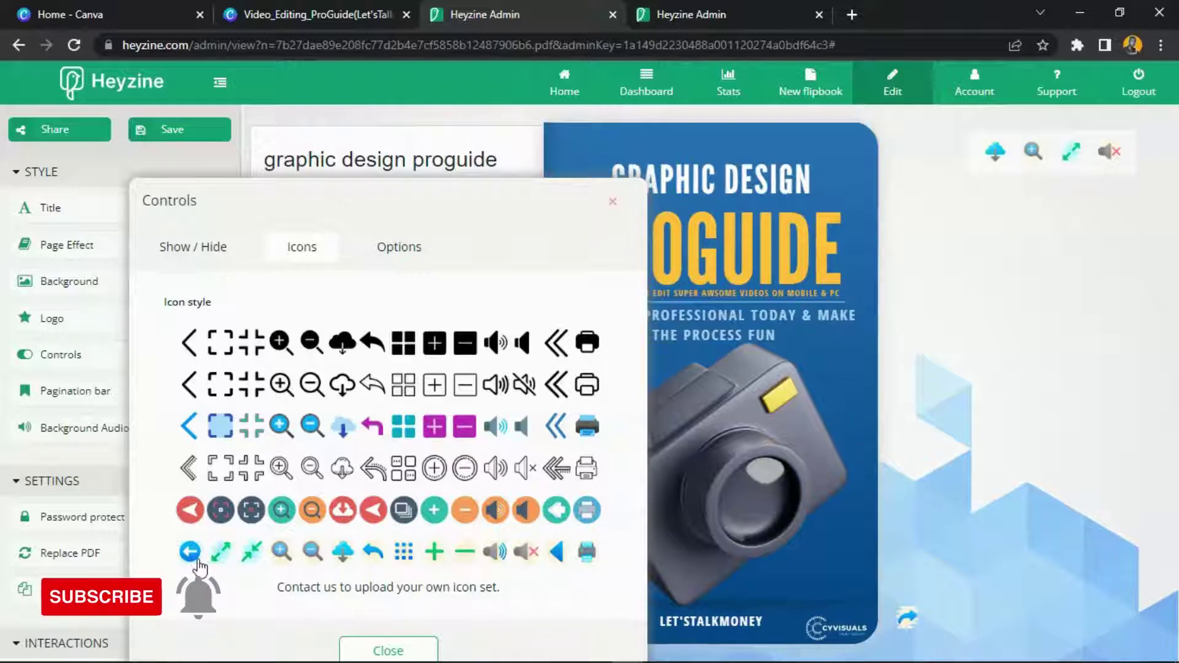
{"action": "left_click", "coordinate": [376, 649]}
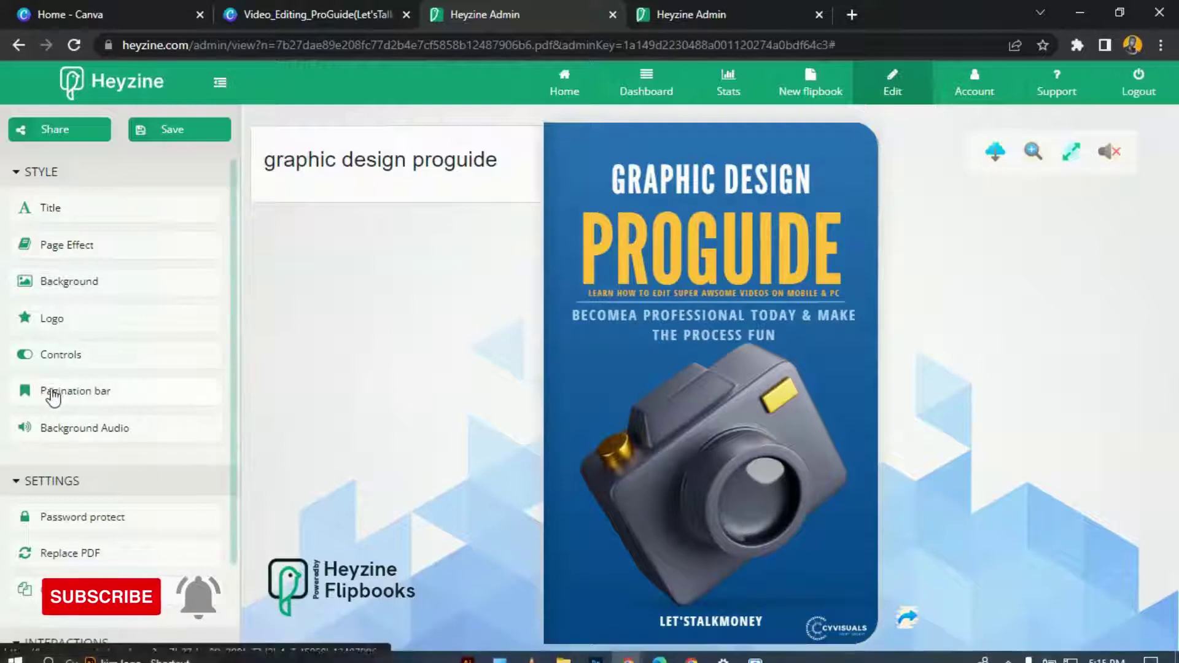
Unmute the flipbook preview from Background Audio without adding any audio file.
{"action": "left_click", "coordinate": [55, 428]}
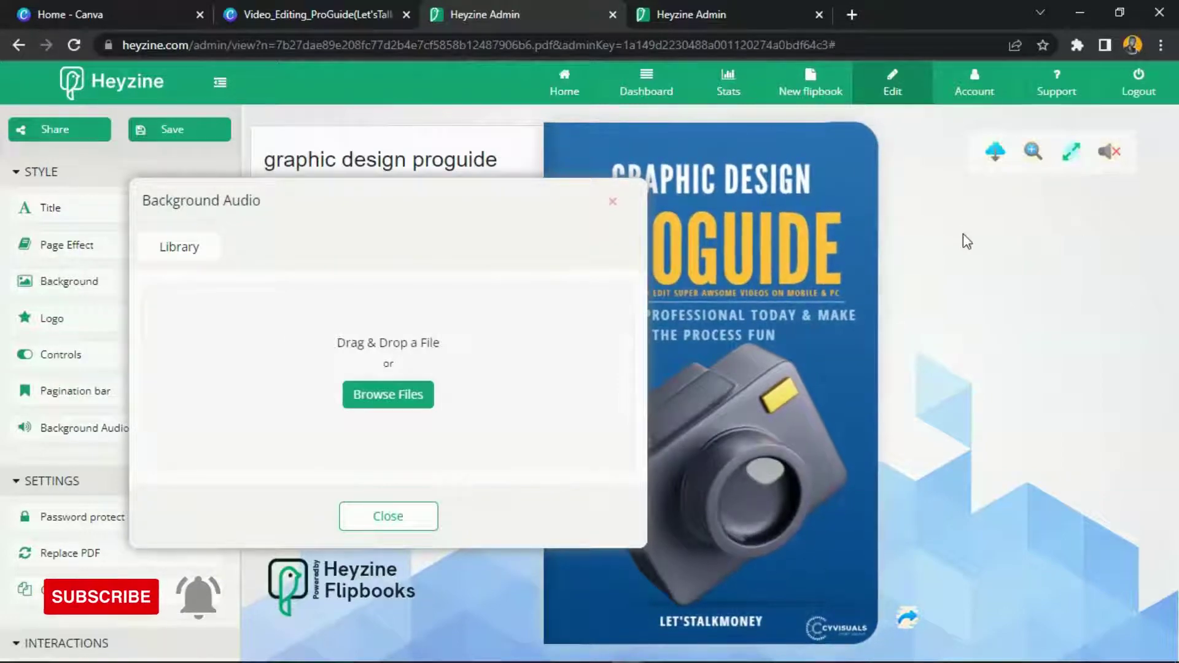
{"action": "left_click", "coordinate": [1109, 151]}
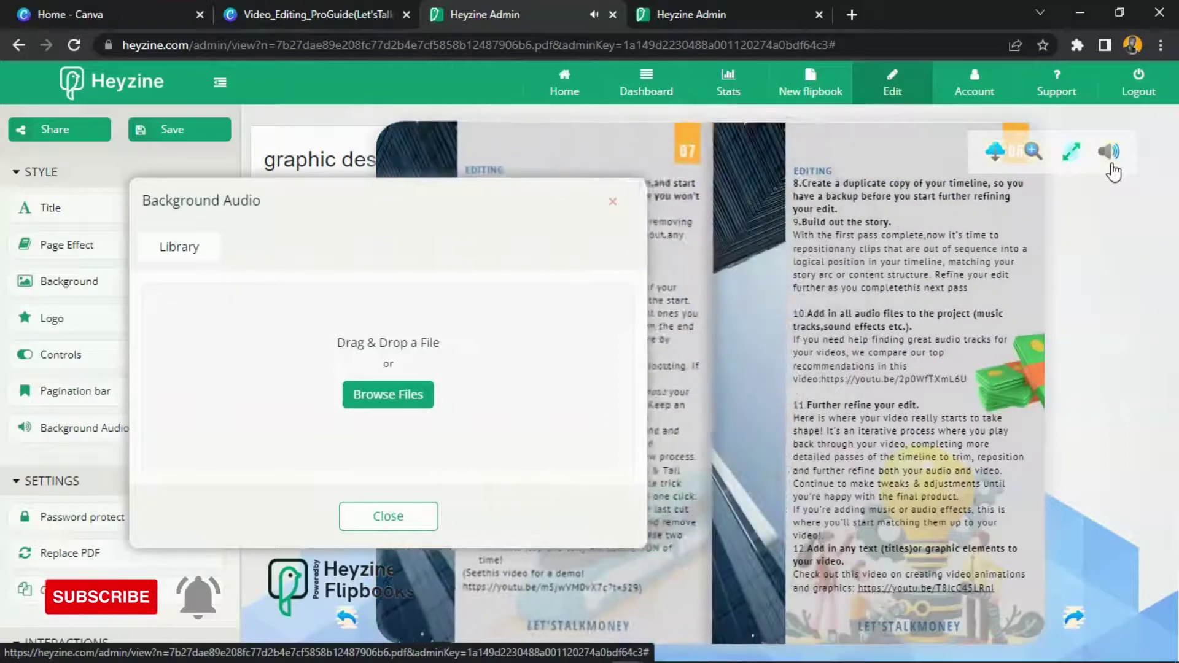
{"action": "left_click", "coordinate": [80, 481]}
{"action": "left_click", "coordinate": [80, 481]}
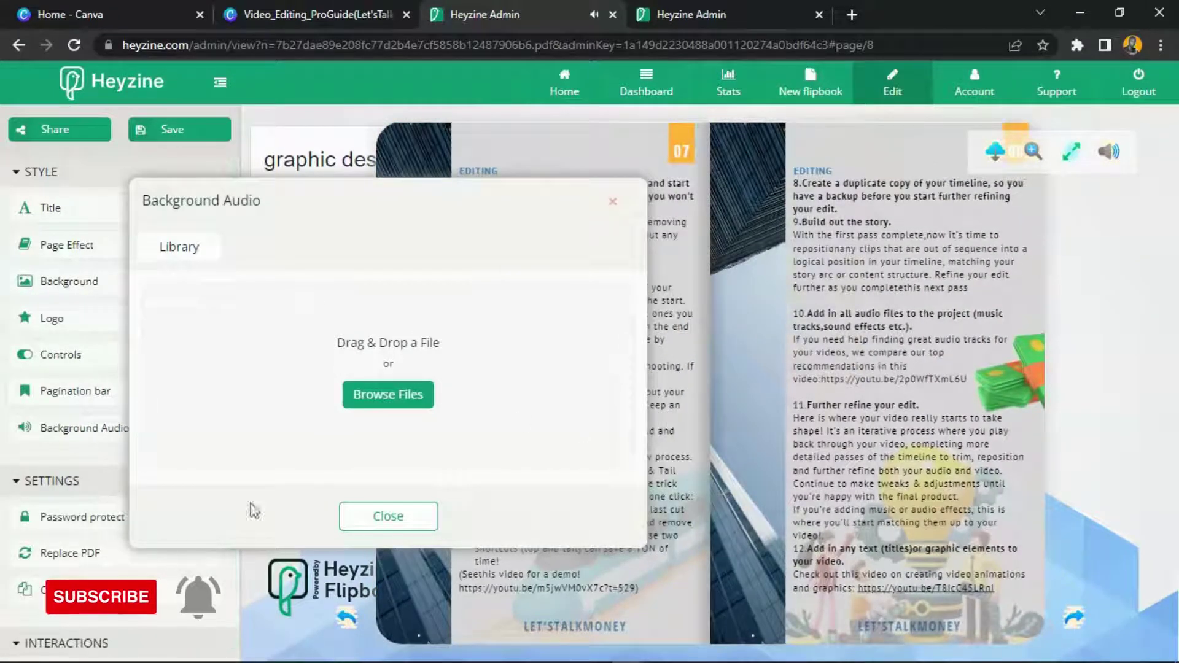
{"action": "left_click", "coordinate": [350, 520]}
Choose 'One password for everyone' protection and enter the shared password.
{"action": "scroll", "coordinate": [125, 526], "scroll_direction": "down", "scroll_amount": 3}
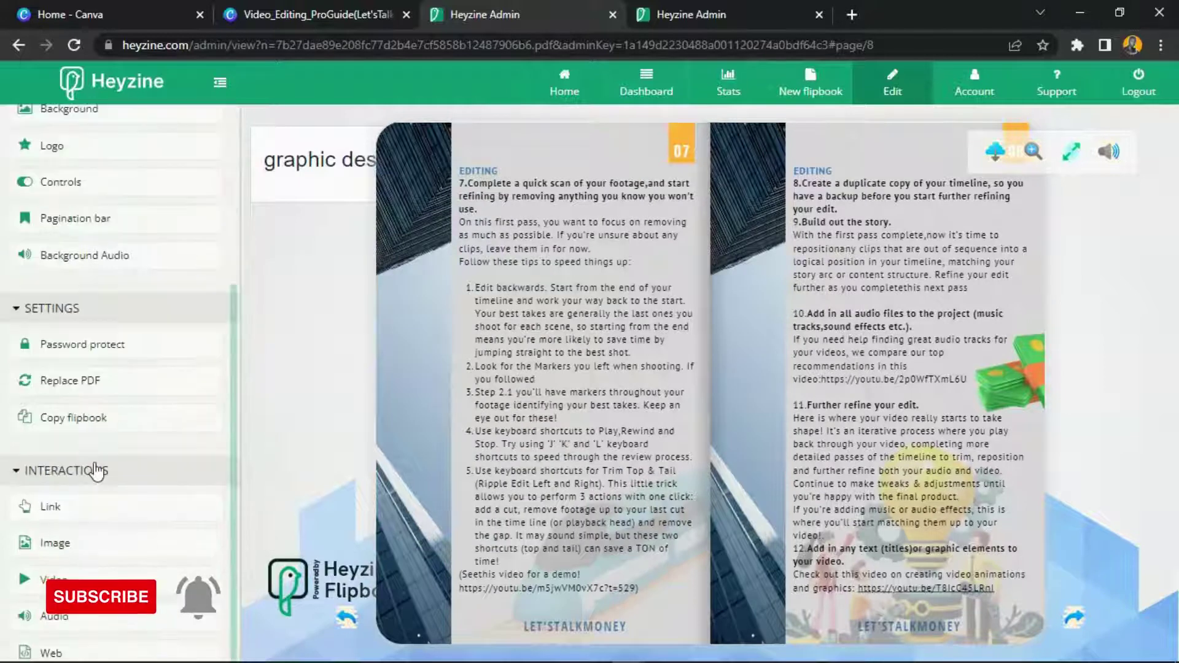
{"action": "left_click", "coordinate": [104, 345]}
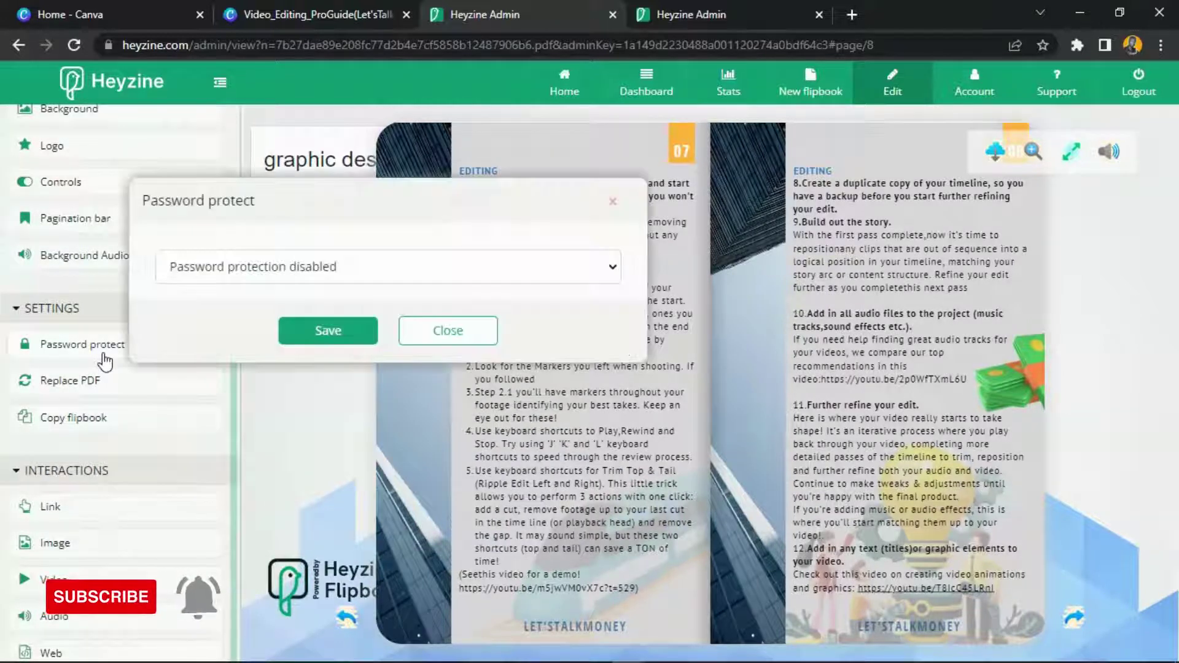
{"action": "left_click", "coordinate": [263, 268]}
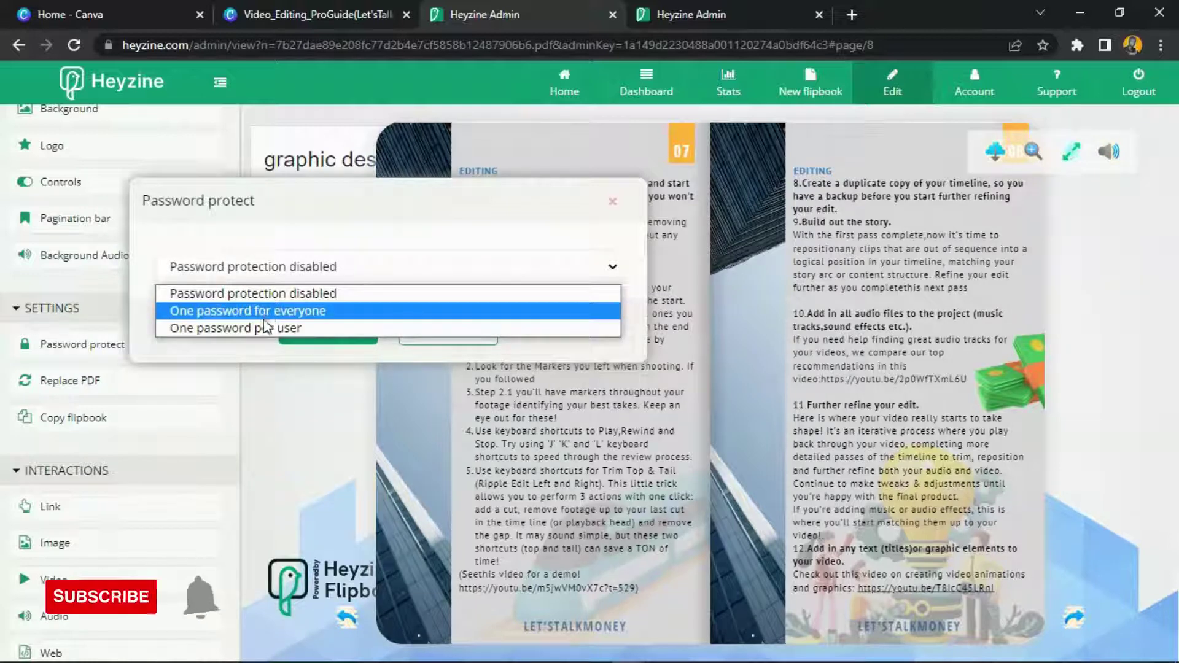
{"action": "left_click", "coordinate": [369, 309]}
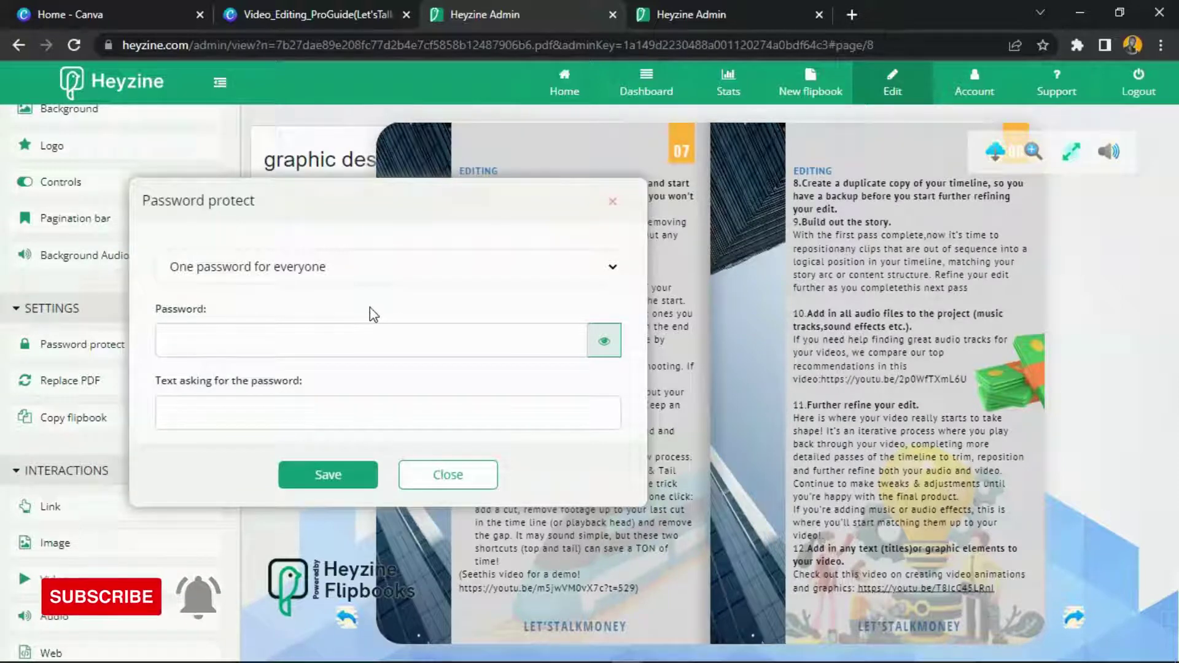
{"action": "left_click", "coordinate": [370, 339]}
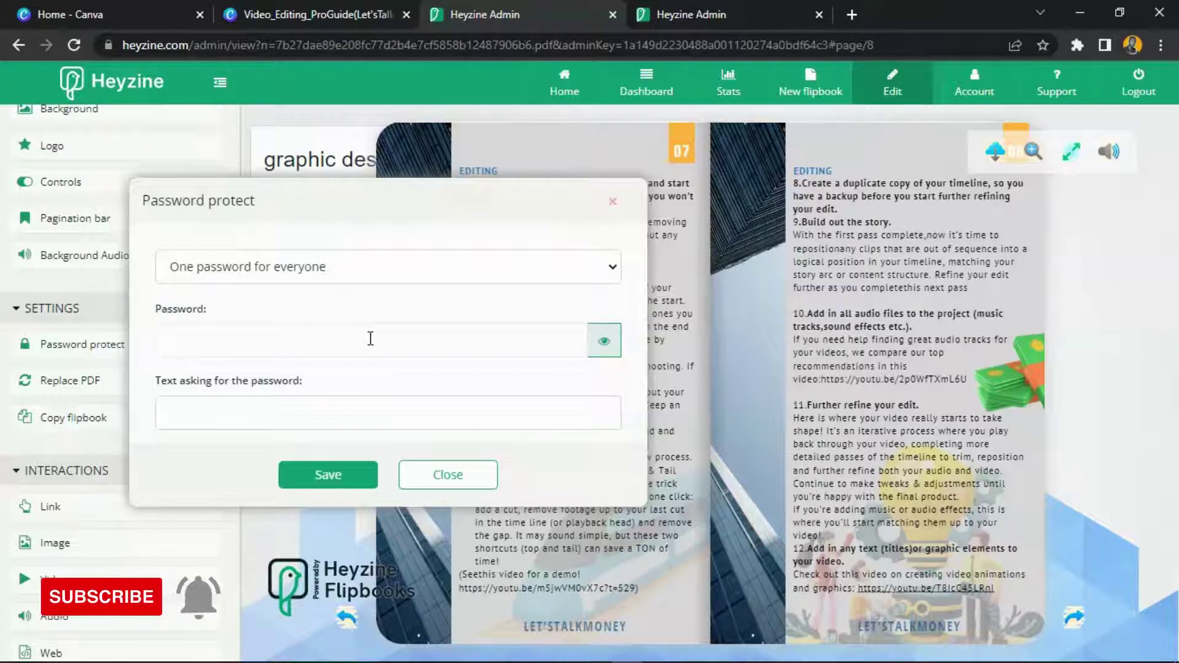
{"action": "type", "text": "•••••••"}
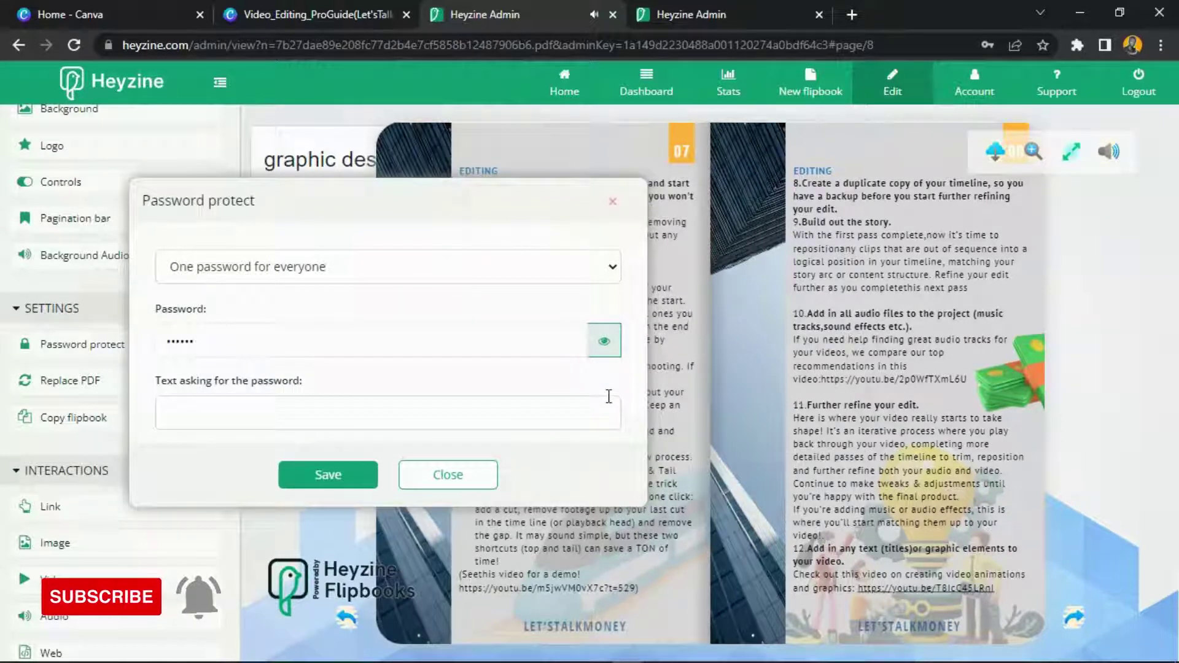
{"action": "left_click", "coordinate": [459, 472]}
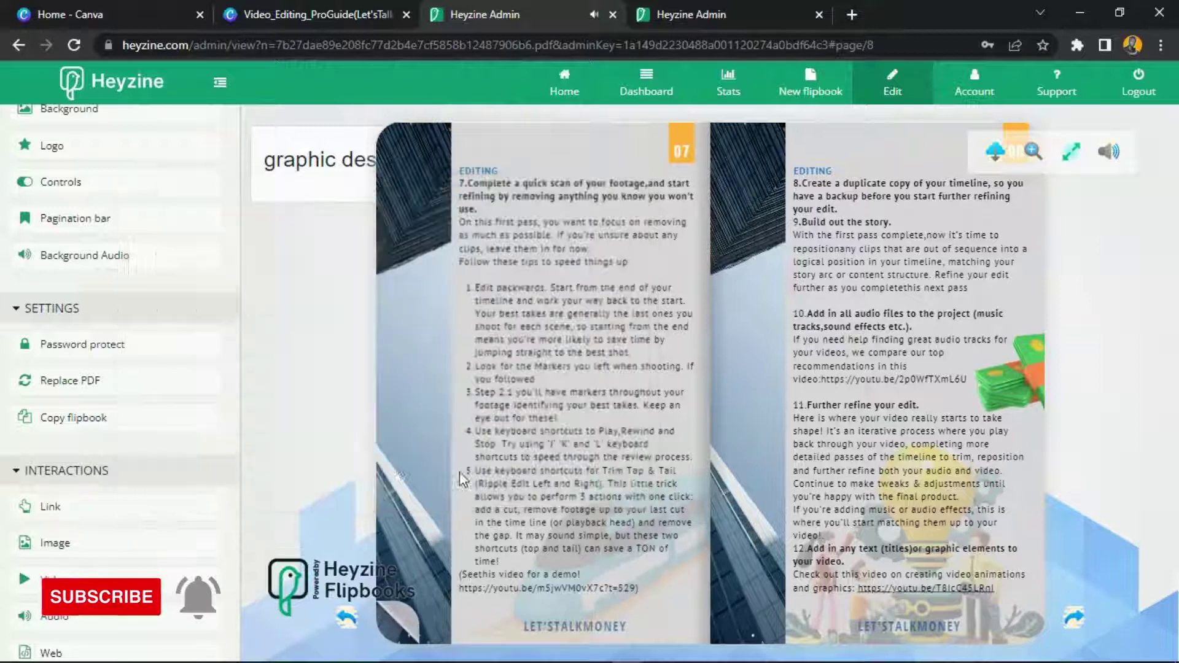
Decline Chrome's password save, return to the page 05–06 spread, and start a Video interaction.
{"action": "scroll", "coordinate": [89, 422], "scroll_direction": "down", "scroll_amount": 1}
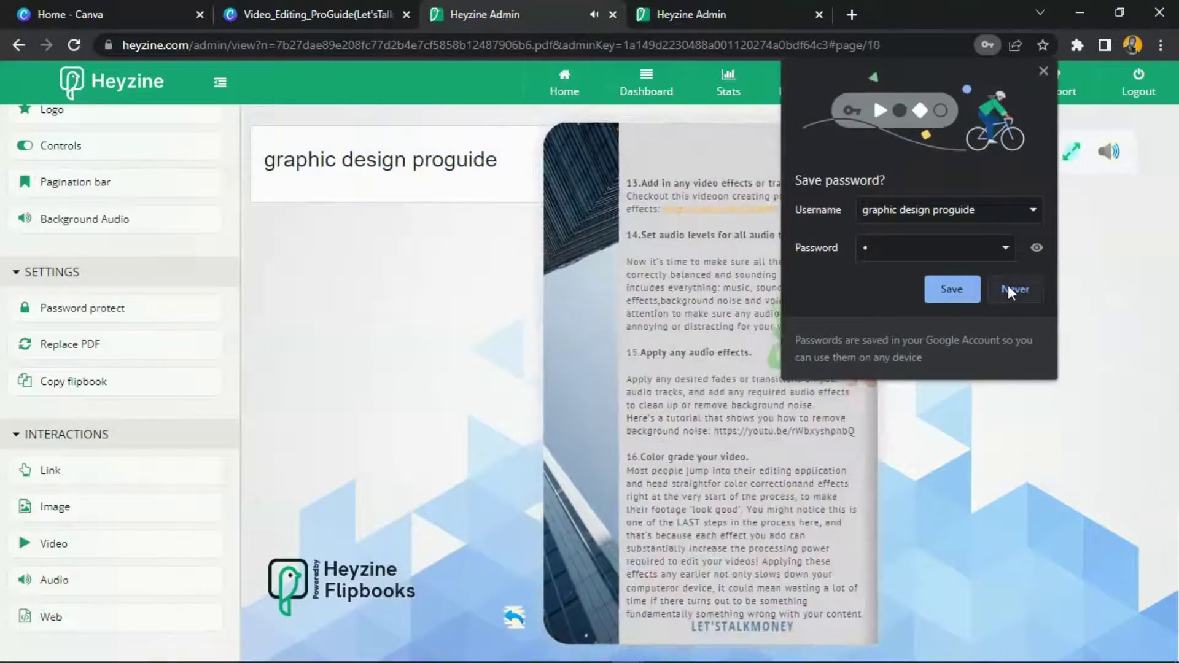
{"action": "left_click", "coordinate": [1008, 285]}
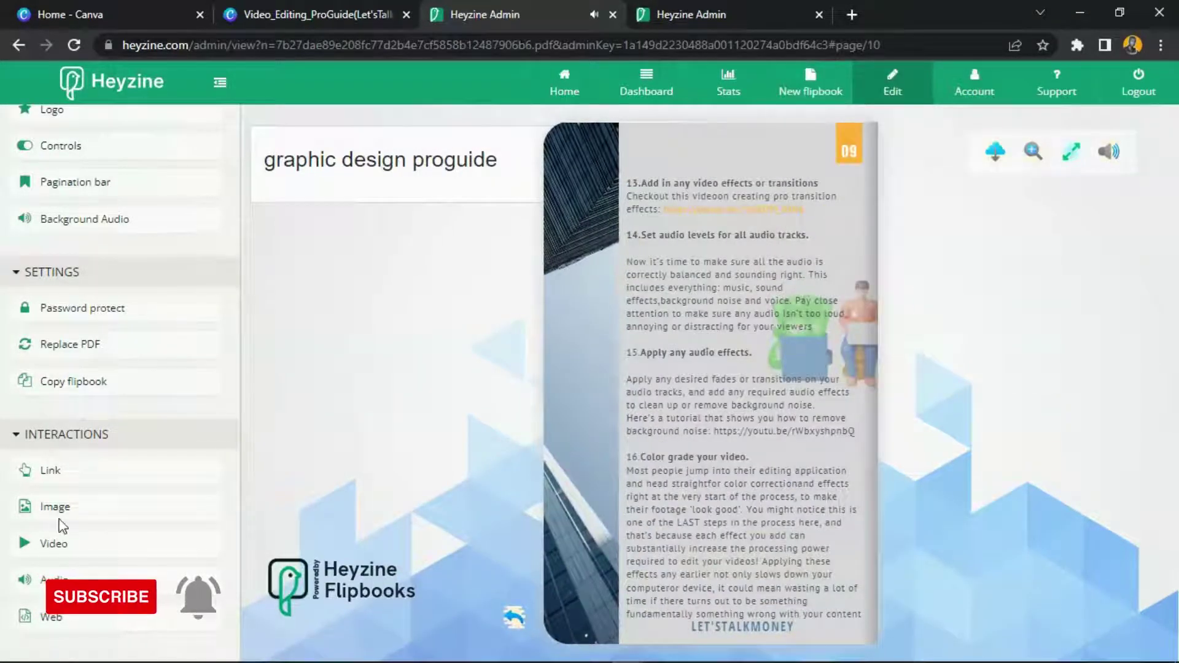
{"action": "left_click", "coordinate": [548, 376]}
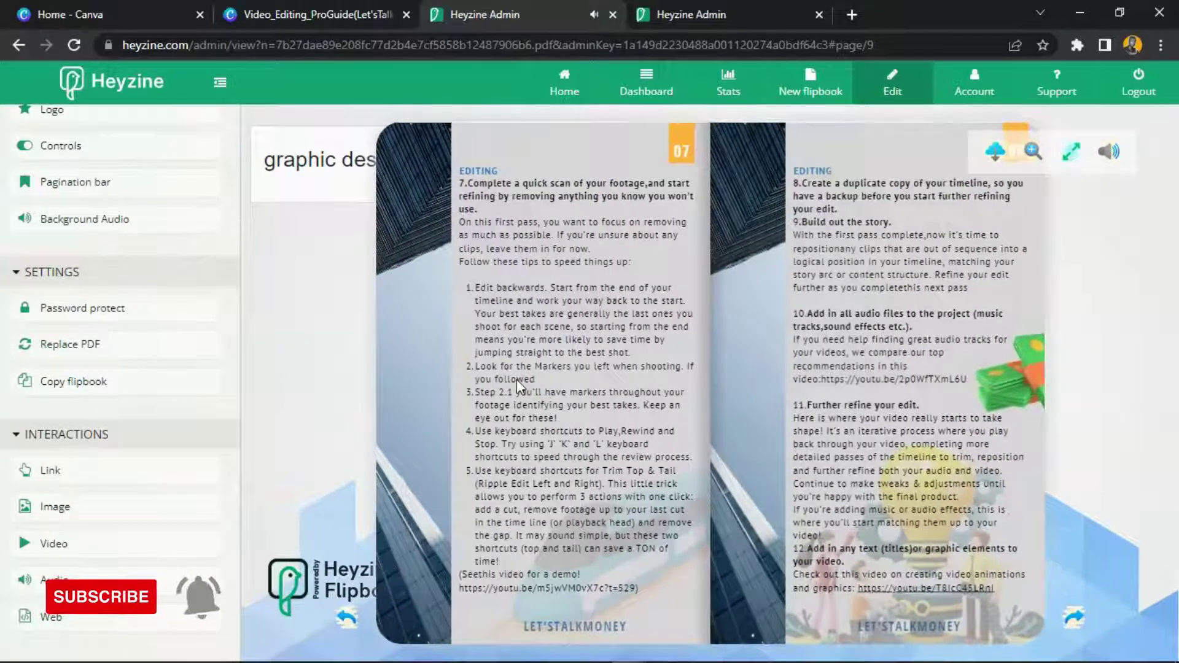
{"action": "left_click", "coordinate": [393, 377]}
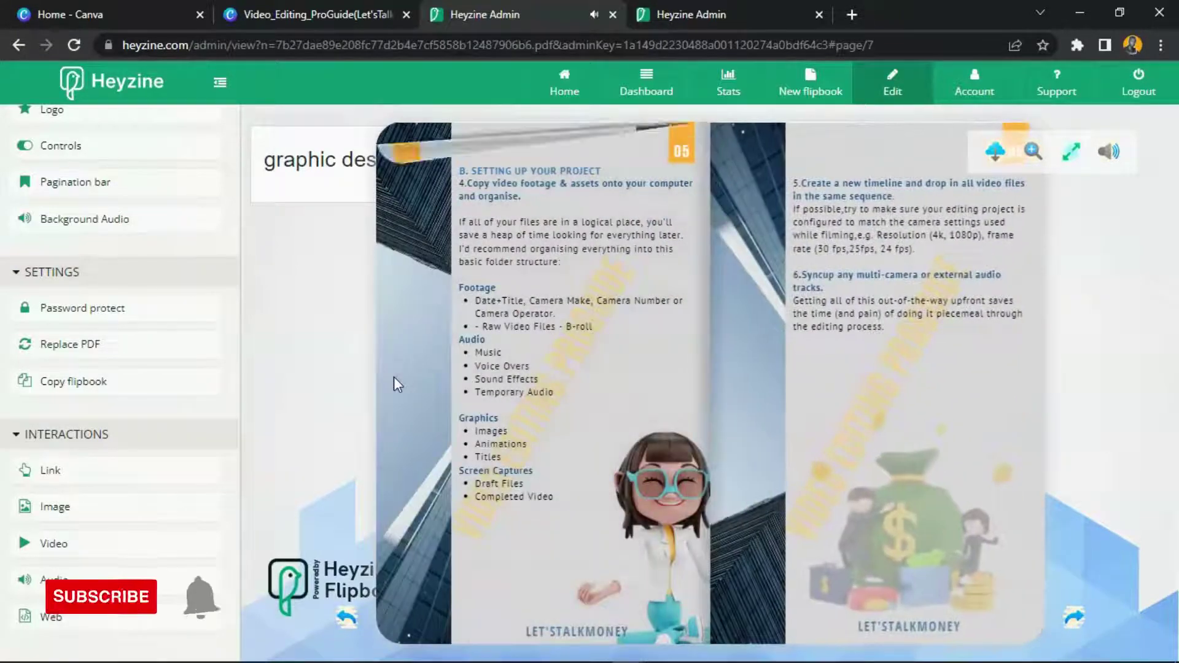
{"action": "left_click", "coordinate": [393, 377]}
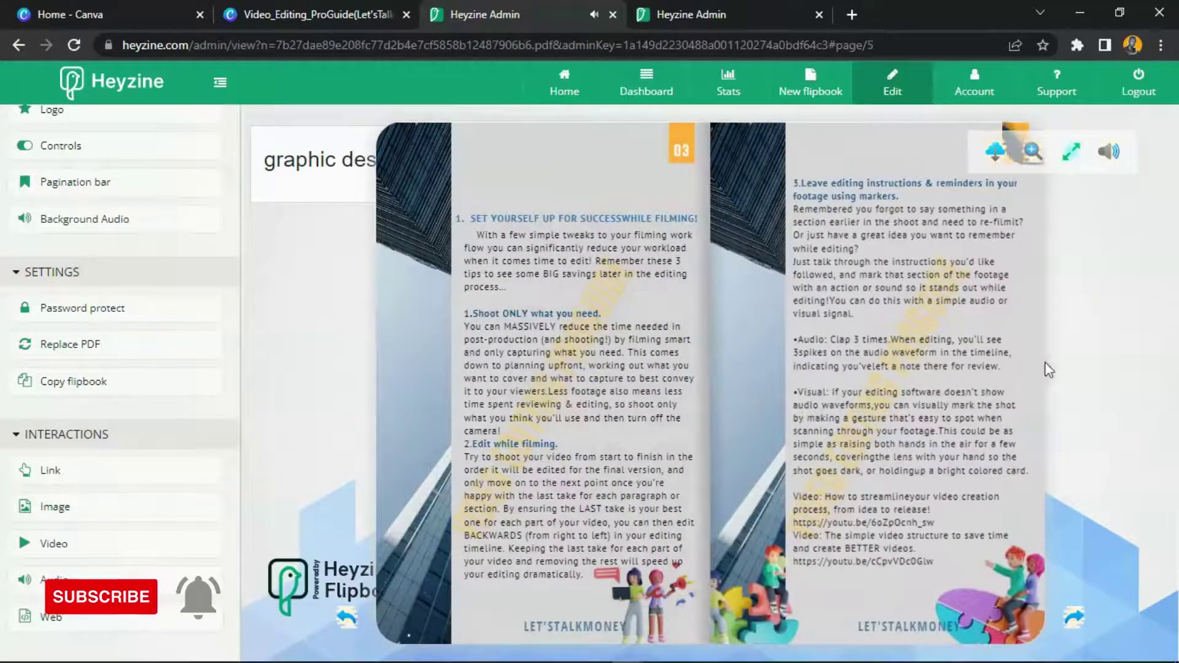
{"action": "left_click", "coordinate": [1042, 339]}
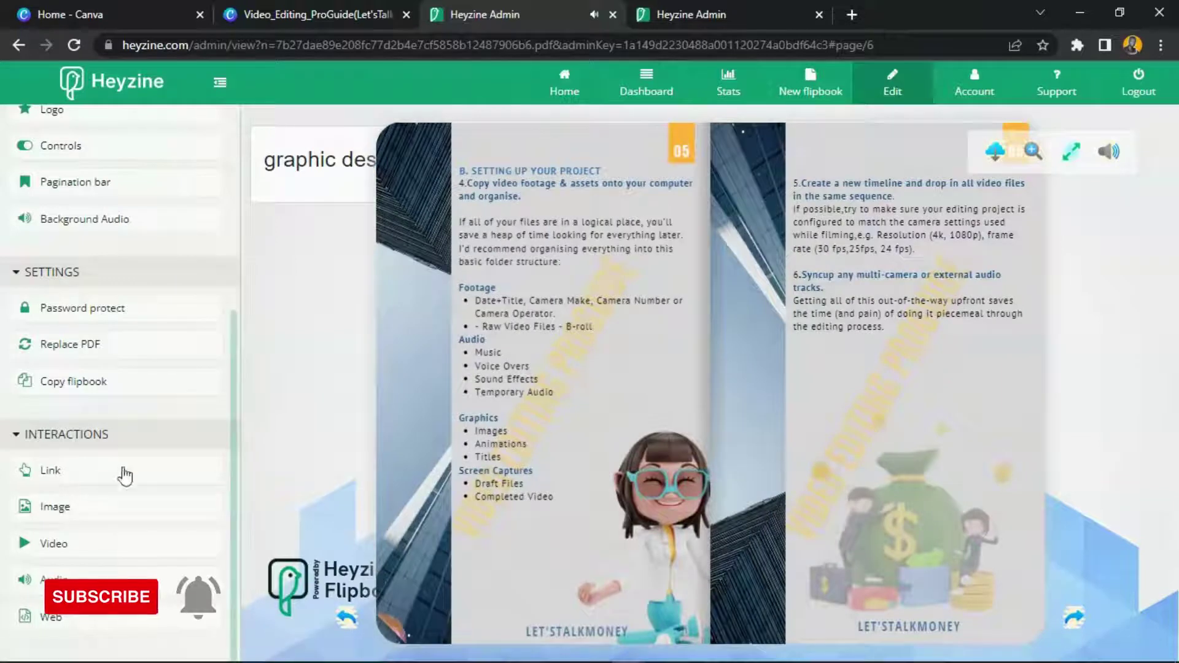
{"action": "left_click", "coordinate": [60, 543]}
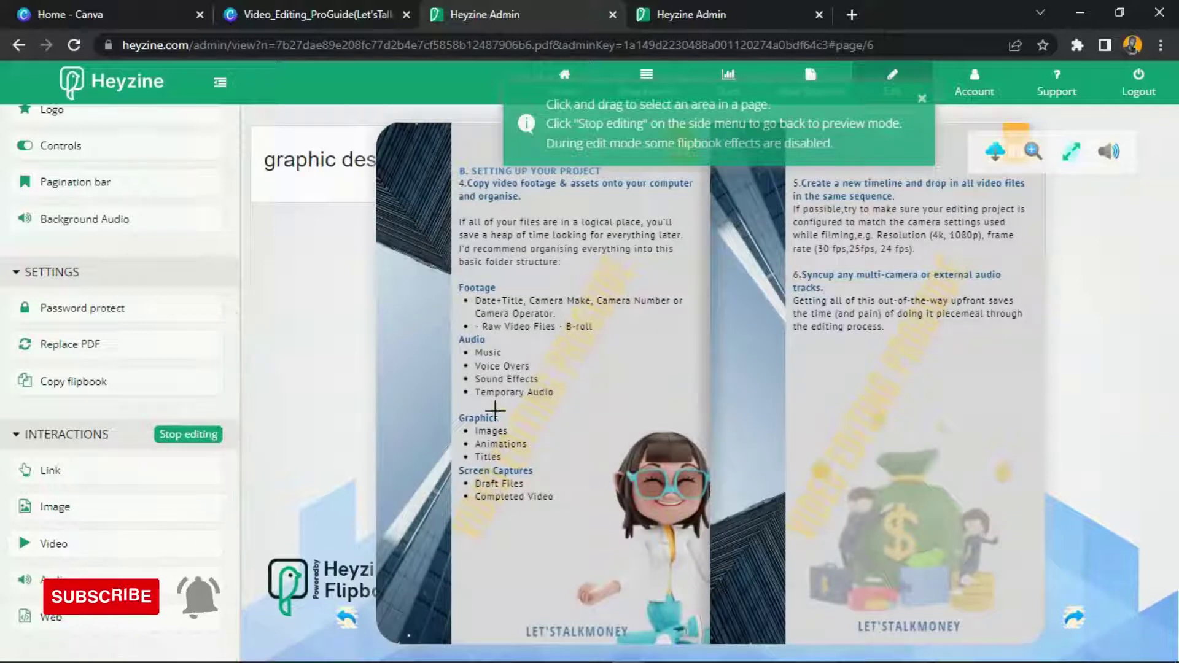
Embed the YouTube video "8 NEW FEATURES…" in the lower area of page 06.
{"action": "left_click_drag", "start_coordinate": [792, 396], "coordinate": [1034, 526]}
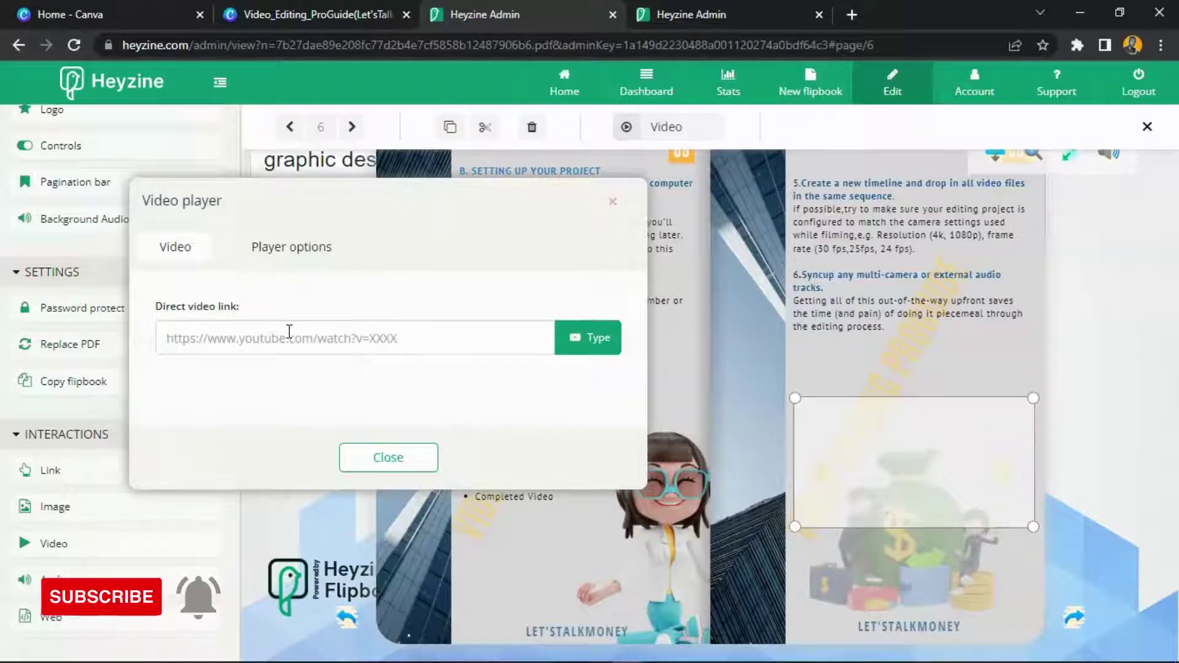
{"action": "left_click", "coordinate": [853, 13]}
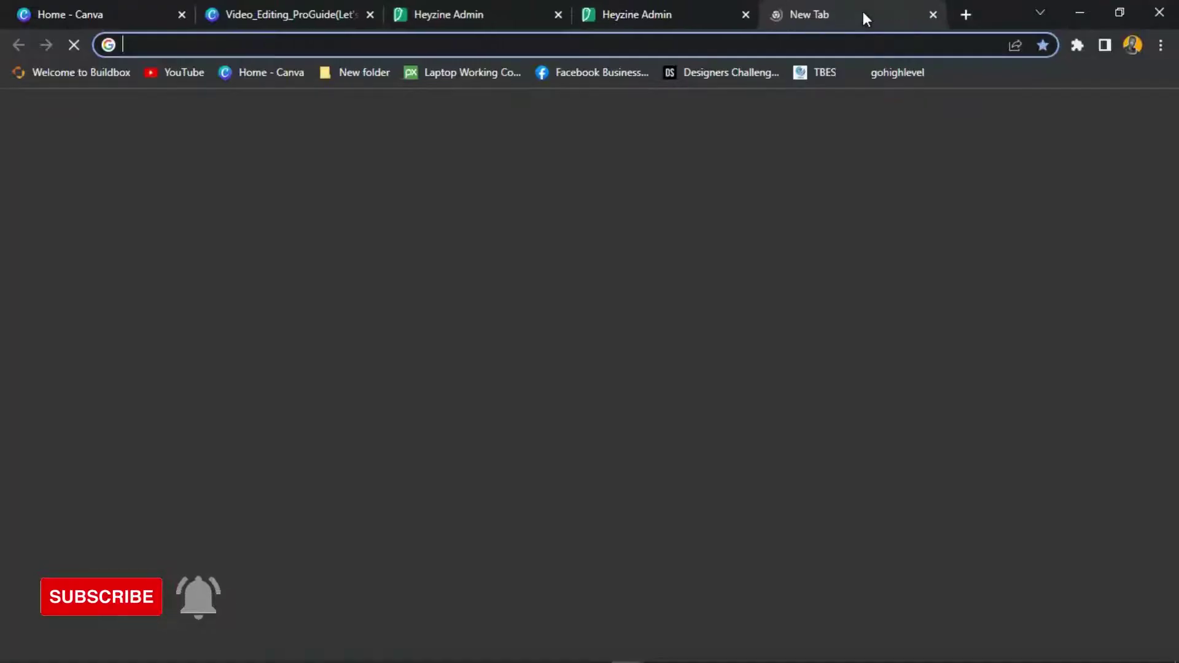
{"action": "left_click", "coordinate": [151, 74]}
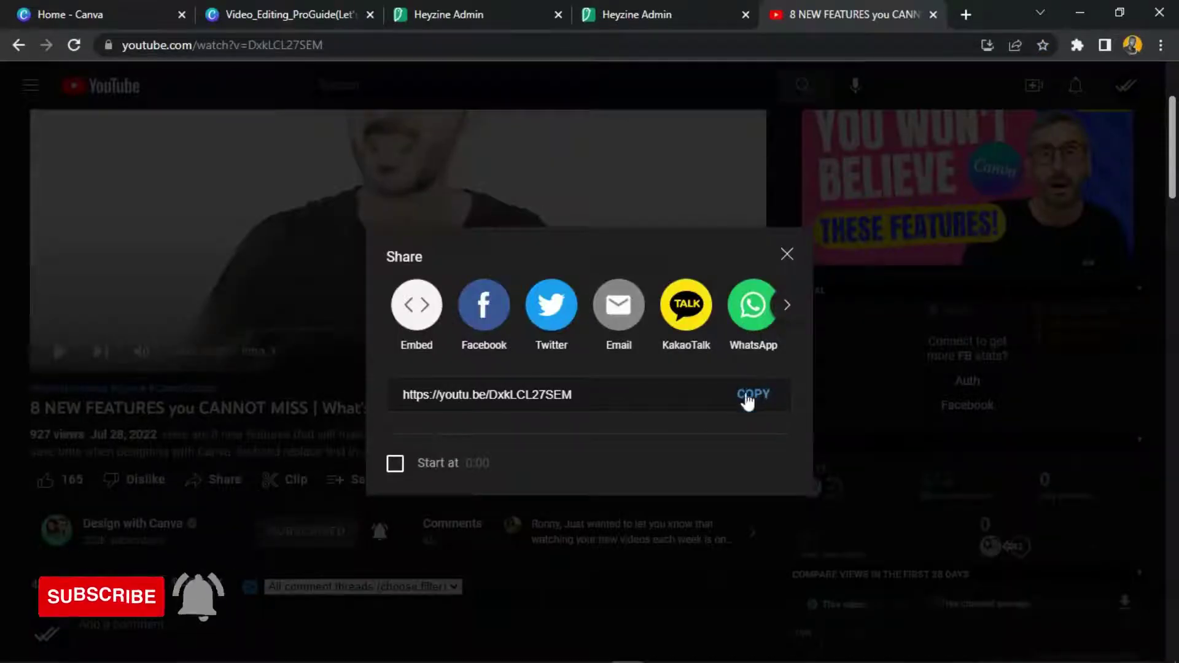
{"action": "left_click", "coordinate": [749, 396]}
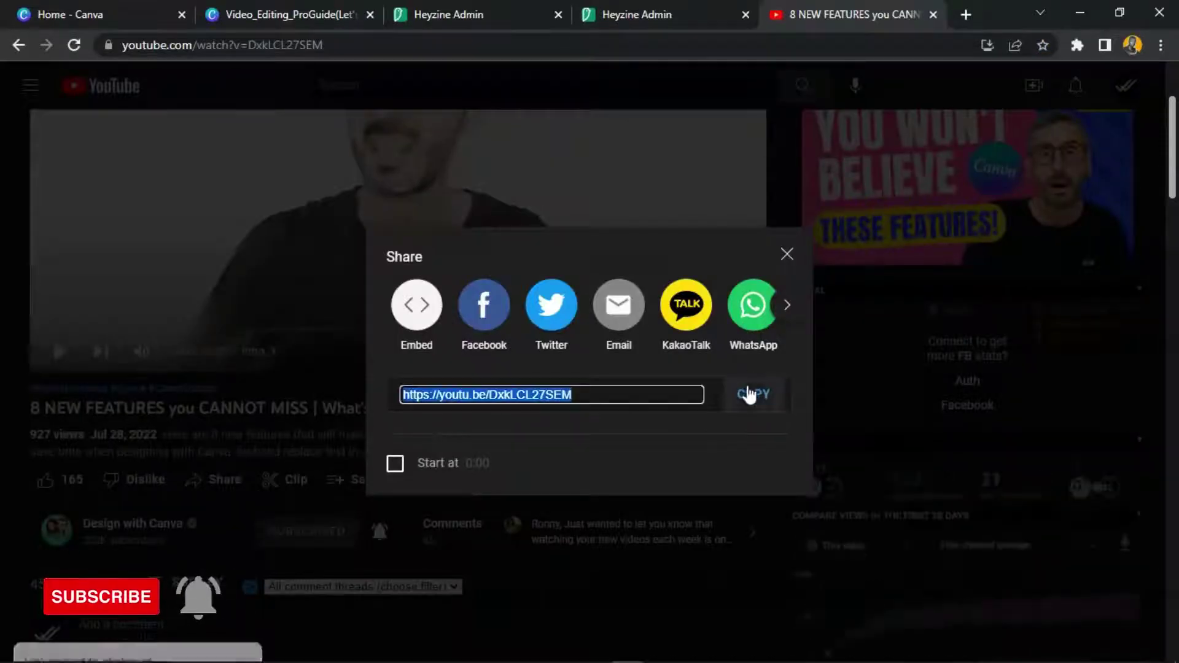
{"action": "left_click", "coordinate": [668, 14]}
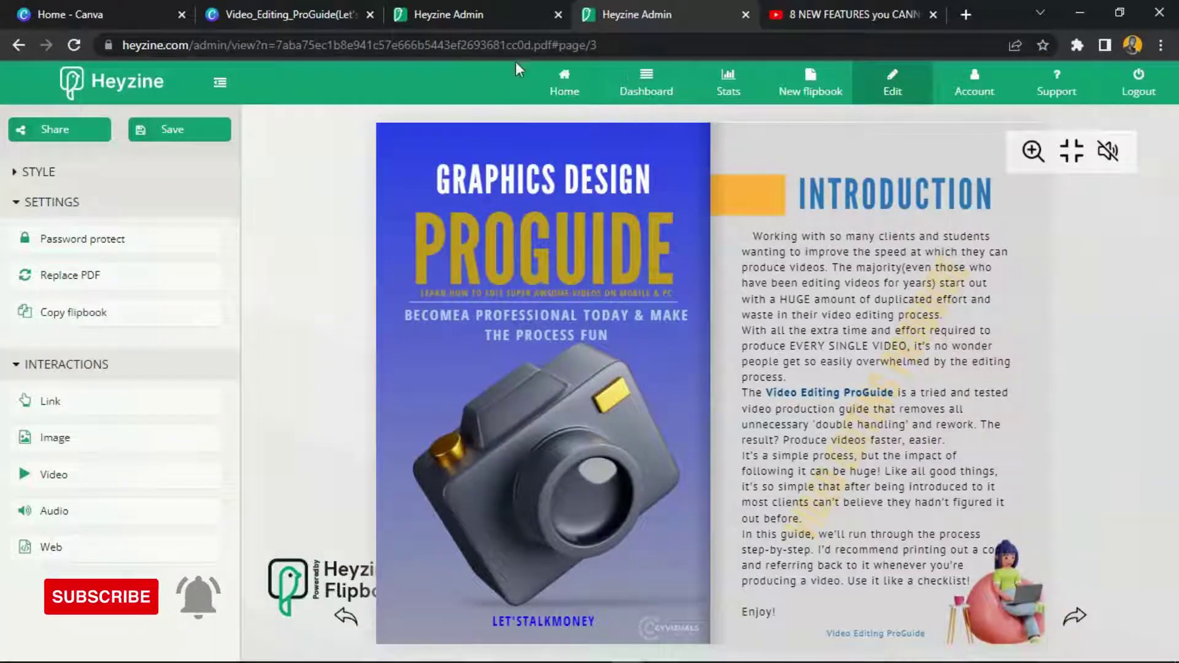
{"action": "left_click", "coordinate": [491, 14]}
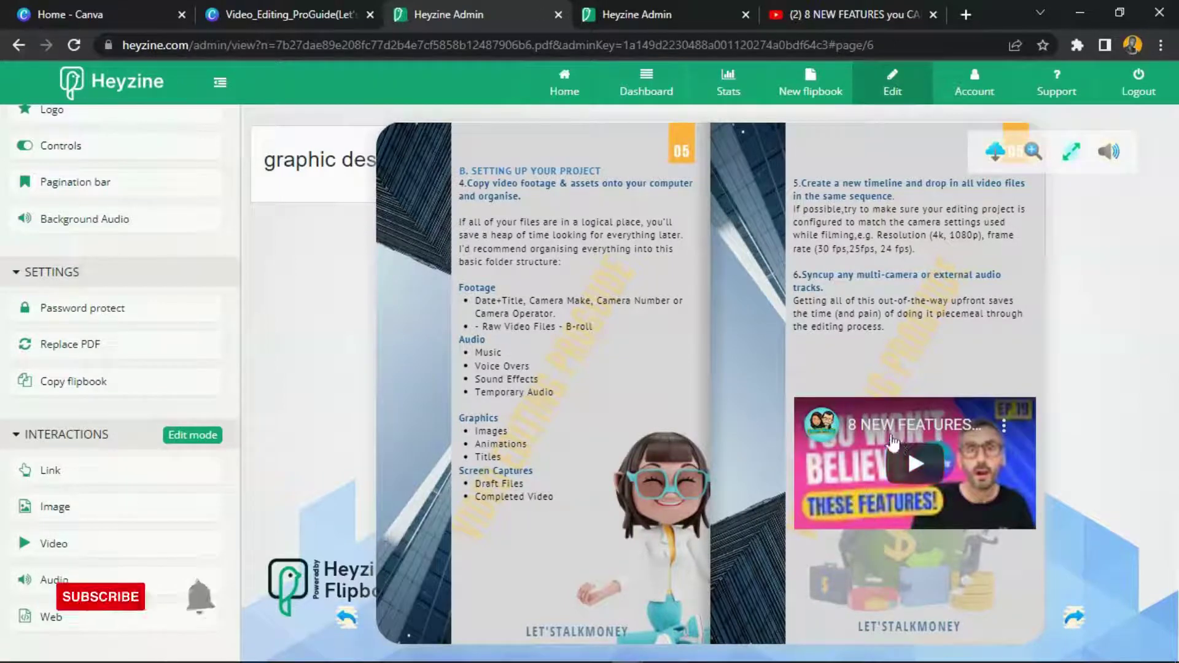
Place and size the Graphics Design ProGuide cover image beneath the video on page 06, then preview it.
{"action": "left_click", "coordinate": [64, 520]}
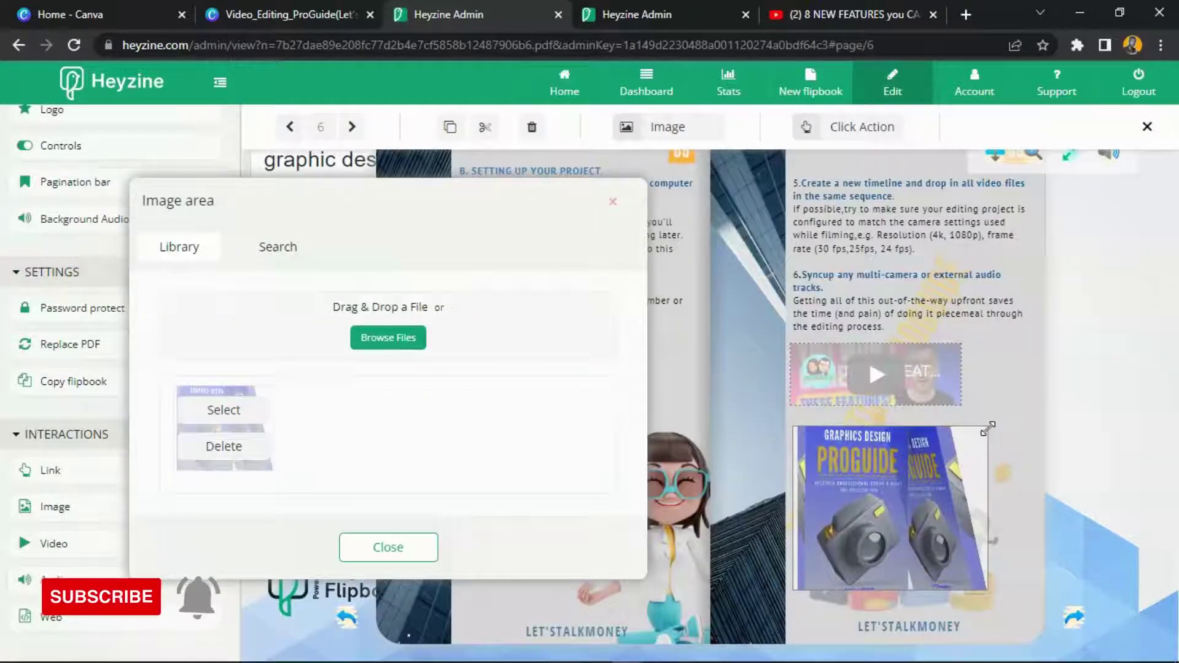
{"action": "left_click", "coordinate": [913, 525]}
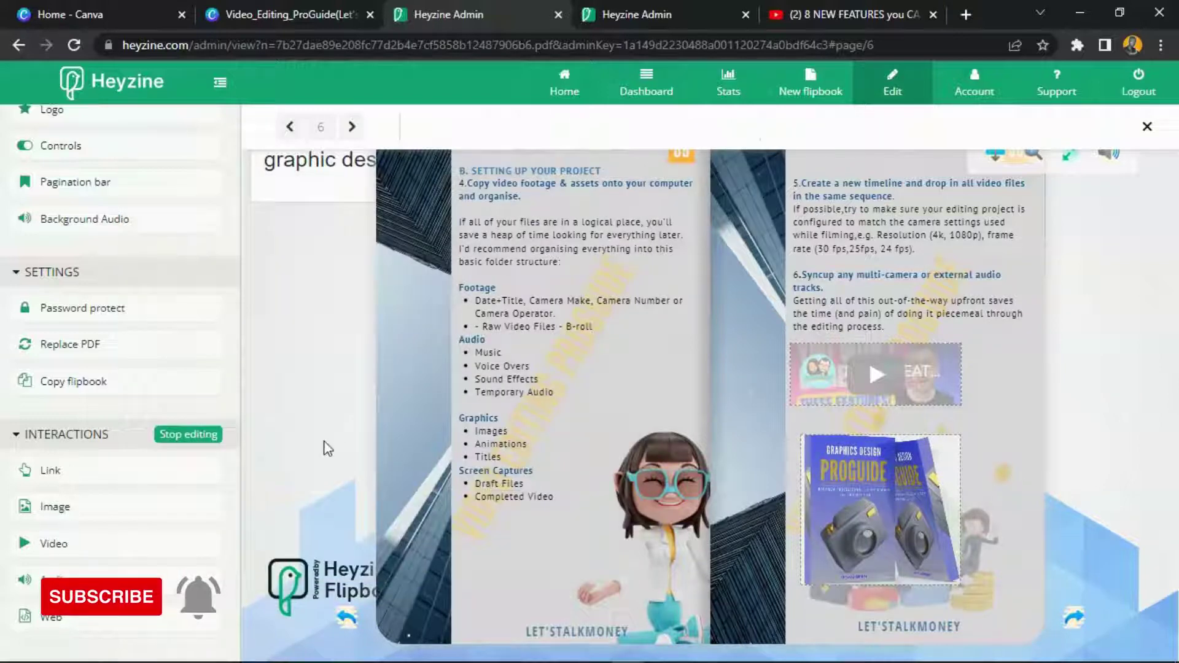
{"action": "left_click", "coordinate": [209, 434]}
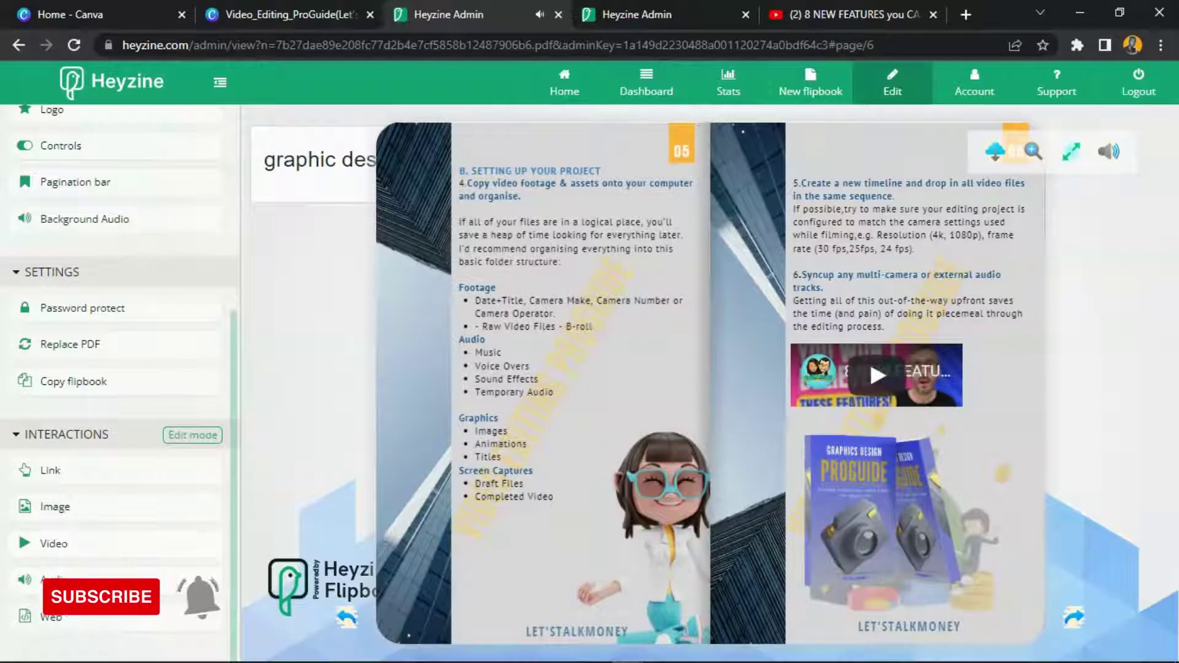
{"action": "left_click", "coordinate": [60, 617]}
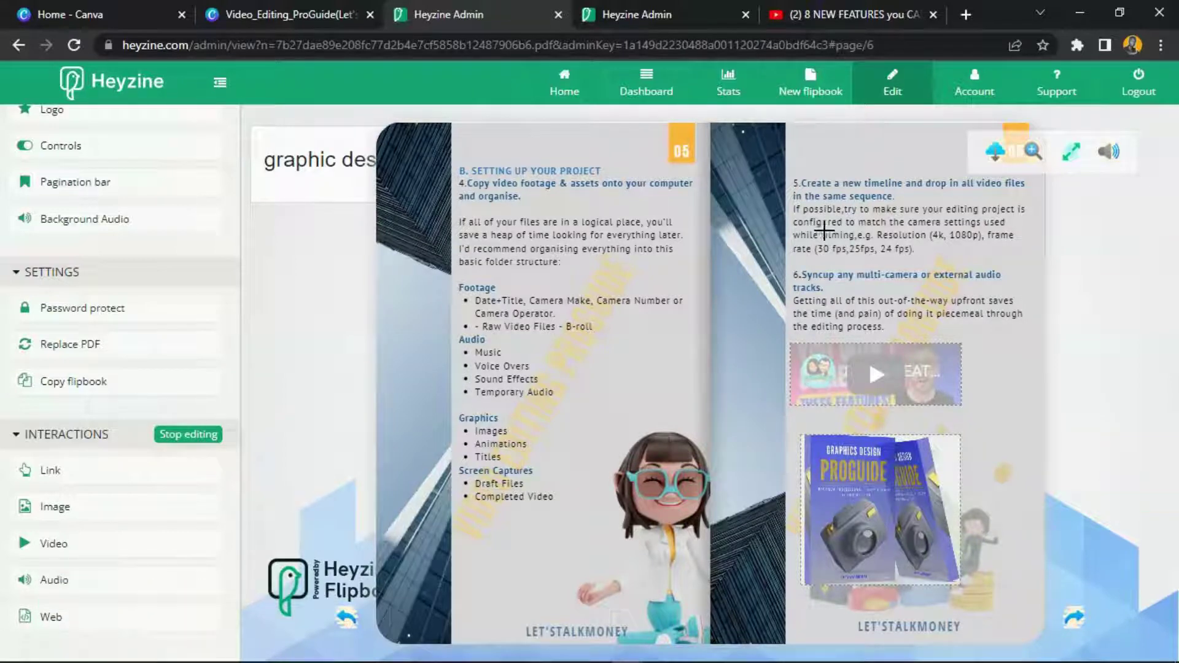
{"action": "scroll", "coordinate": [98, 166], "scroll_direction": "up", "scroll_amount": 4}
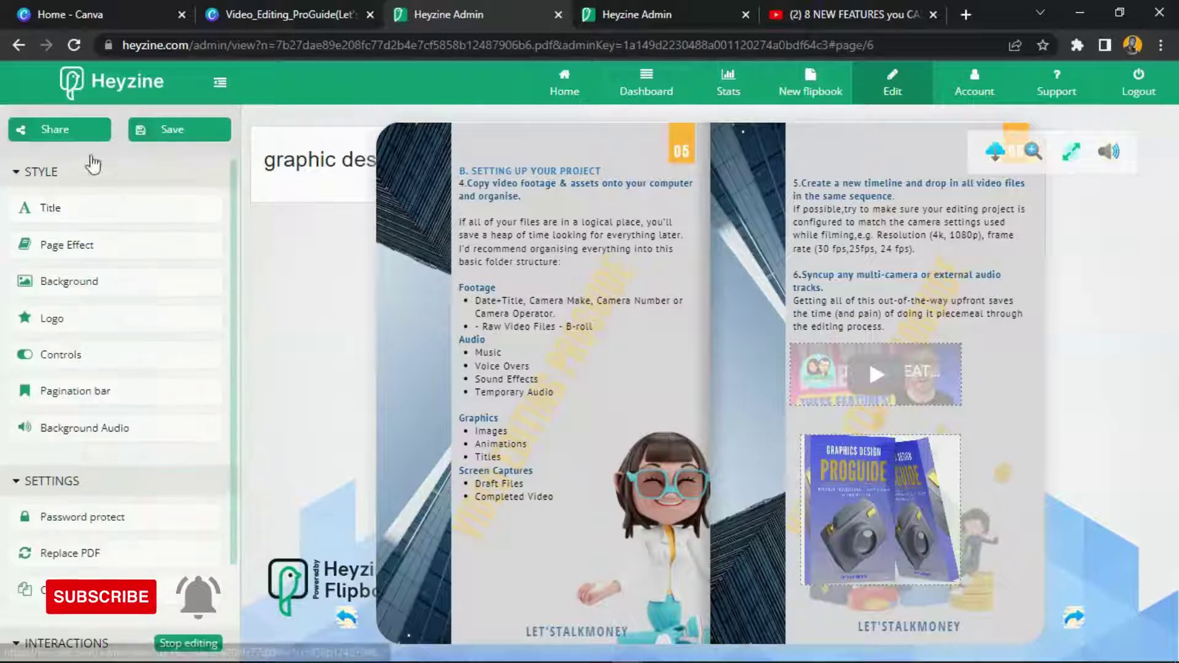
Preview the shareable Email / Image cover in the Cover CTA and Cover flip designs.
{"action": "left_click", "coordinate": [65, 130]}
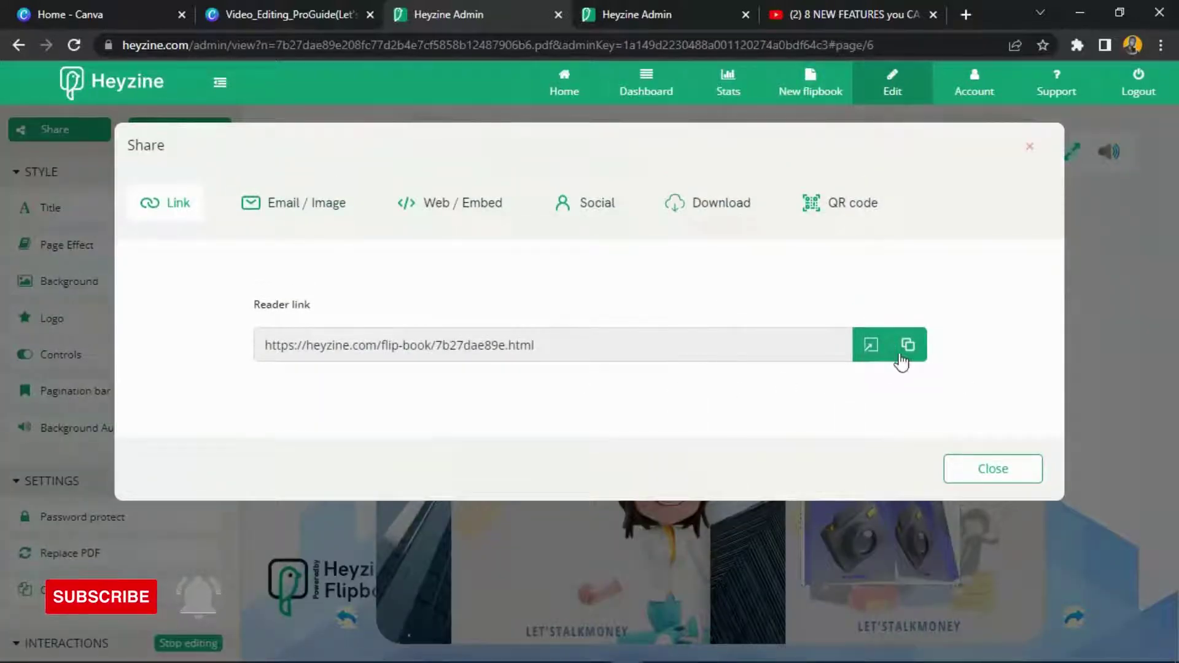
{"action": "left_click", "coordinate": [258, 206]}
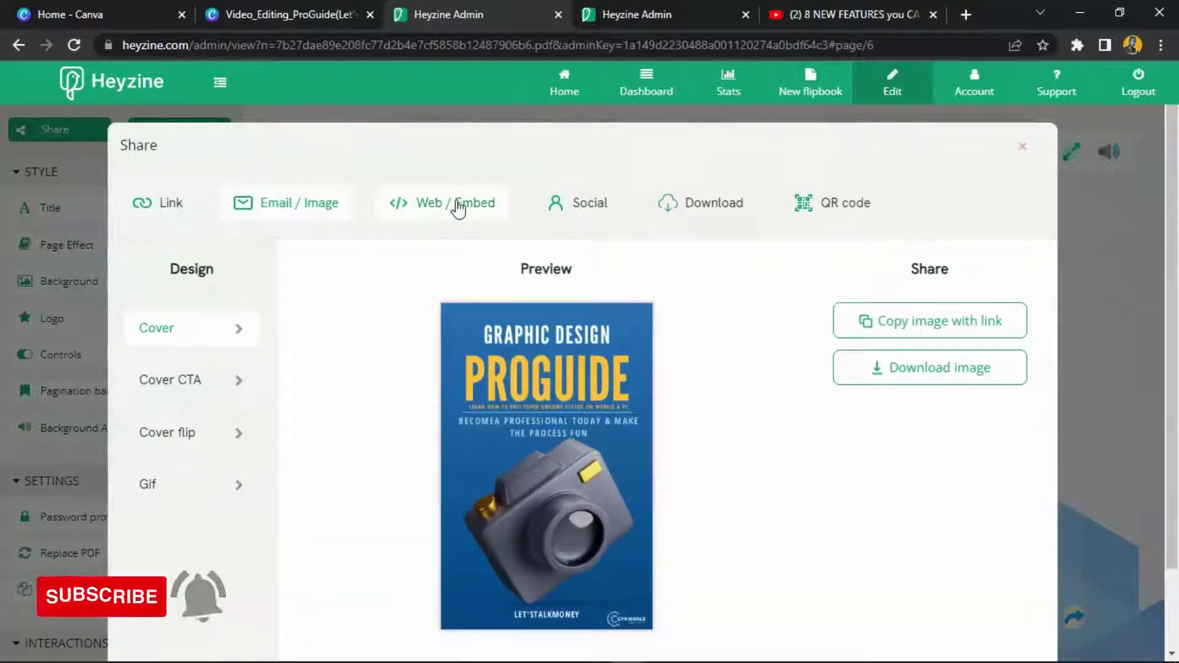
{"action": "scroll", "coordinate": [675, 369], "scroll_direction": "down", "scroll_amount": 3}
{"action": "scroll", "coordinate": [737, 380], "scroll_direction": "up", "scroll_amount": 3}
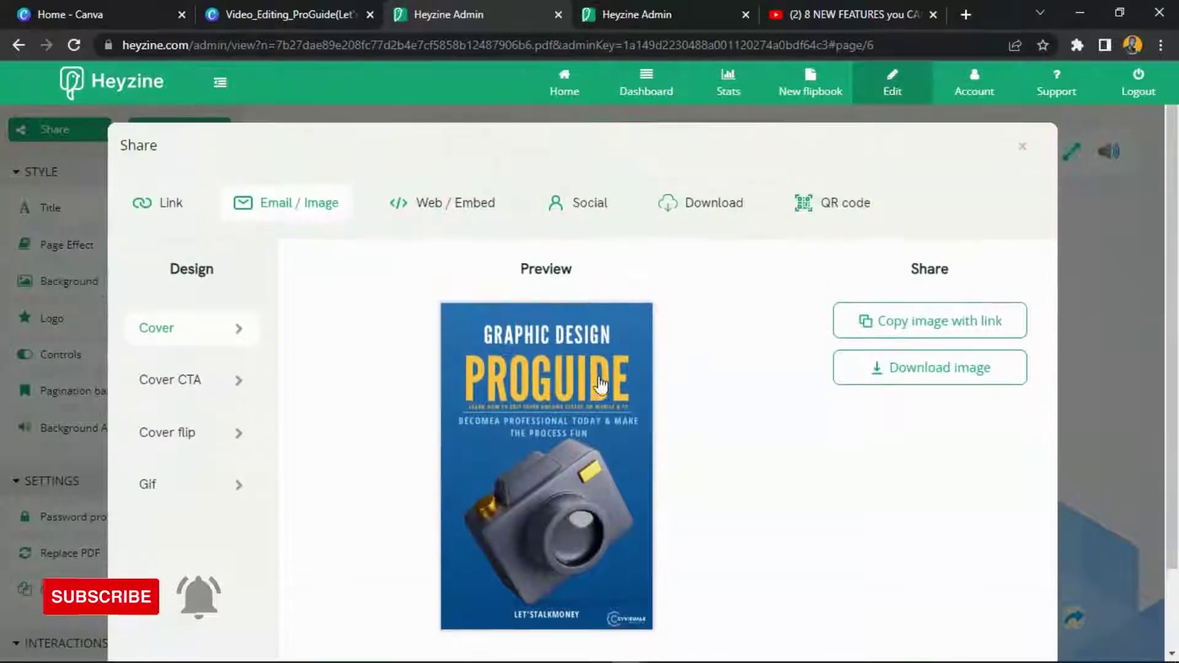
{"action": "scroll", "coordinate": [771, 384], "scroll_direction": "down", "scroll_amount": 2}
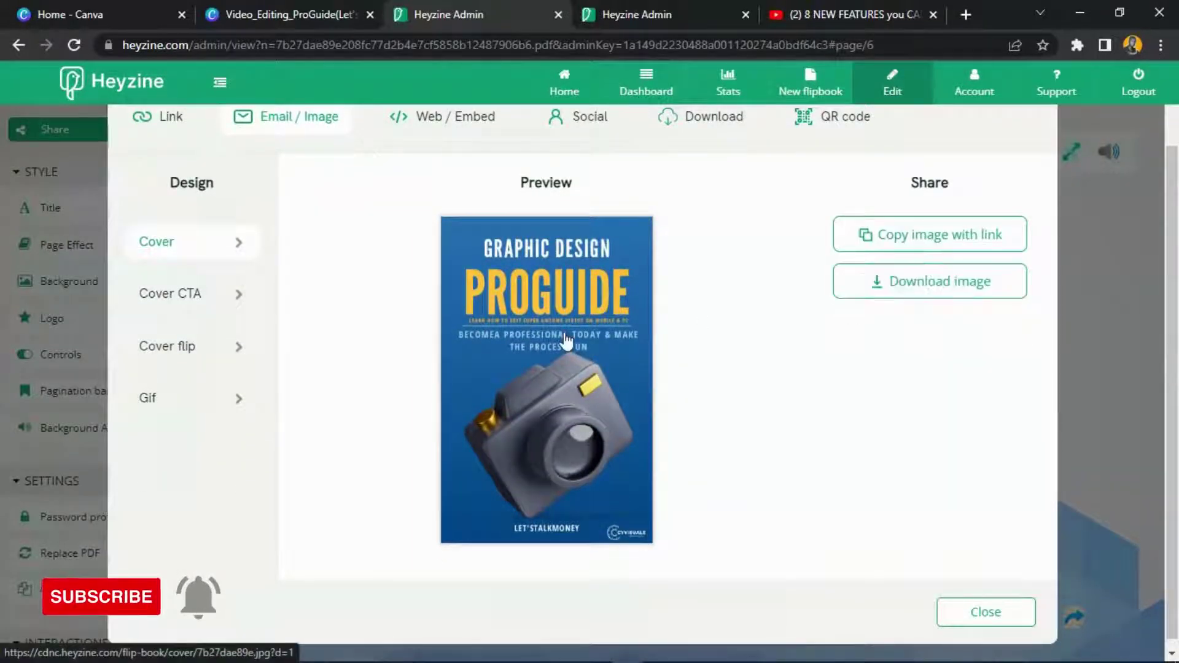
{"action": "left_click", "coordinate": [186, 301]}
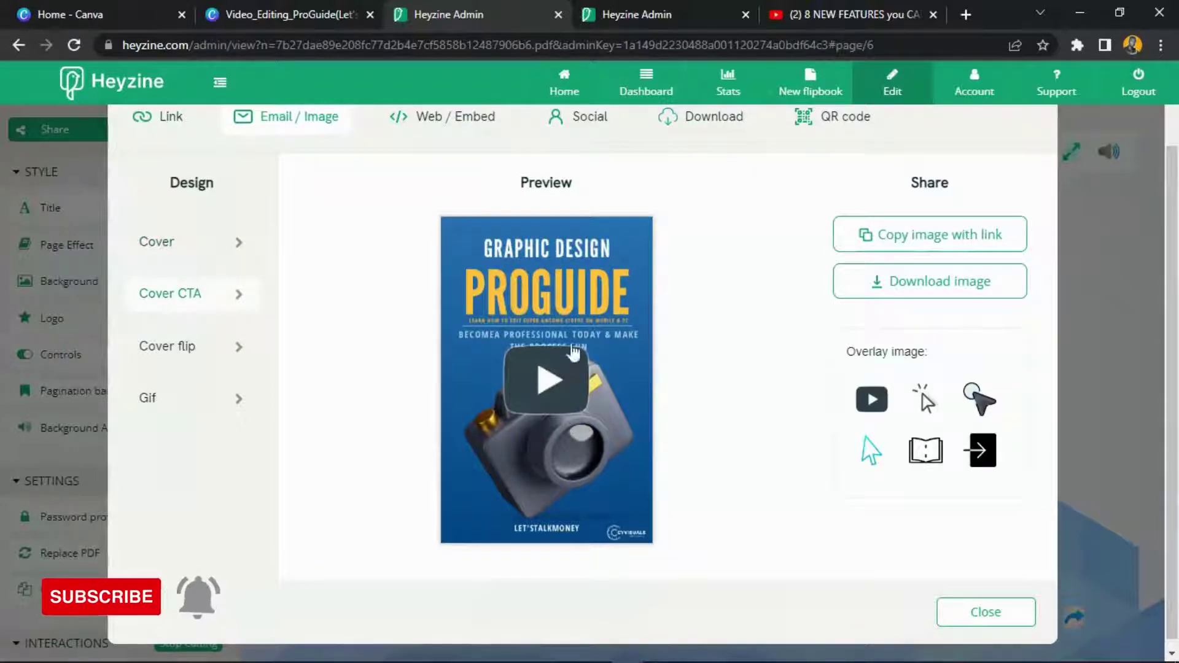
{"action": "left_click", "coordinate": [190, 350]}
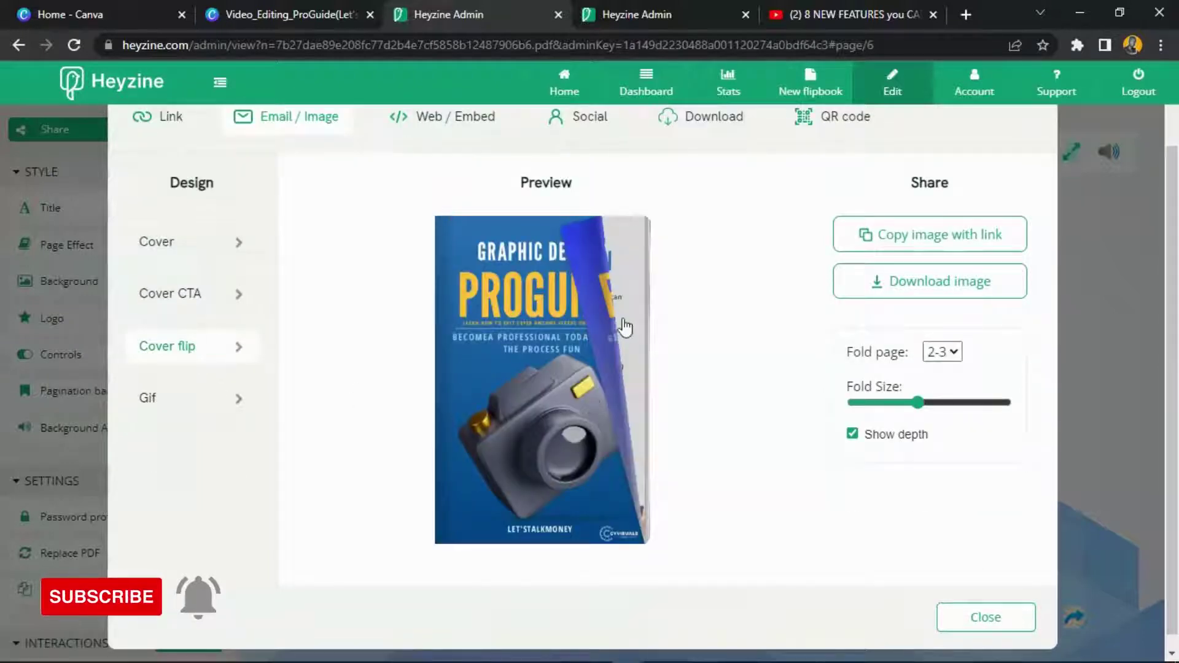
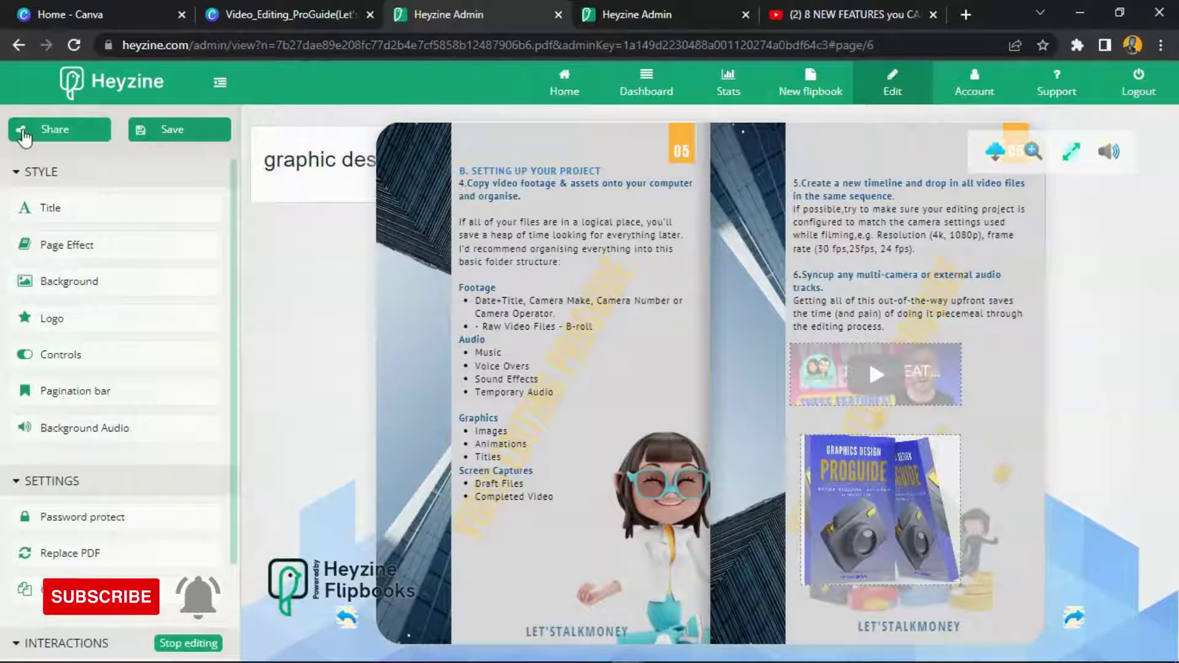
Open the flipbook's reader link from the Share Link tab in a new tab.
{"action": "left_click", "coordinate": [24, 135]}
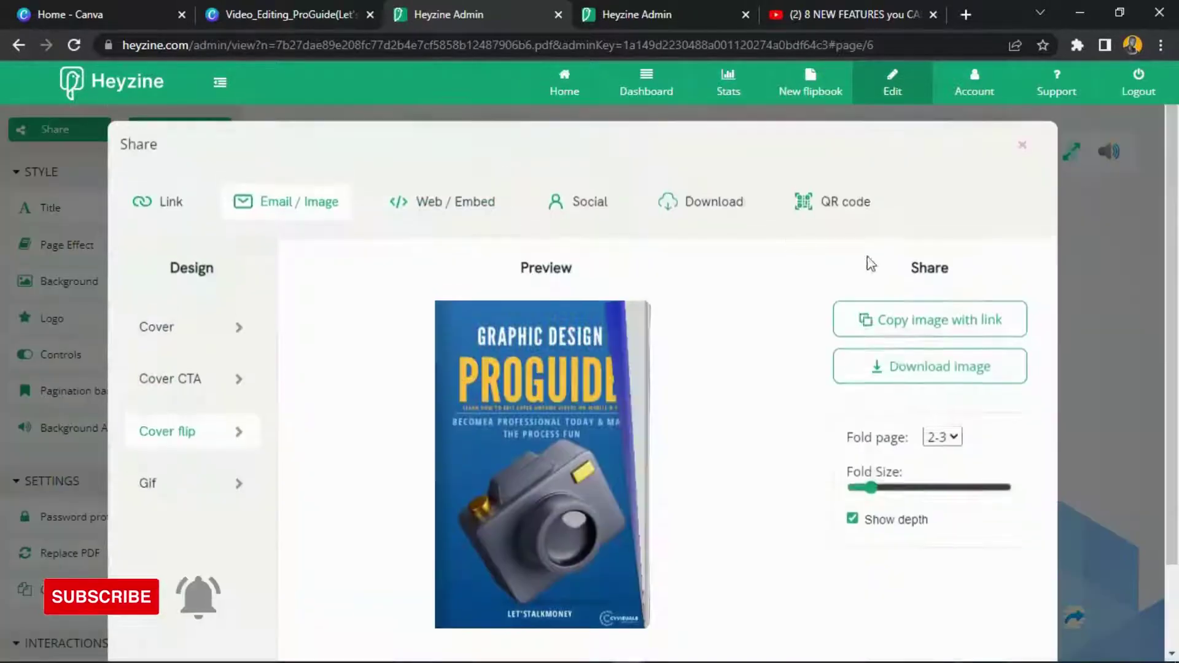
{"action": "left_click", "coordinate": [176, 204]}
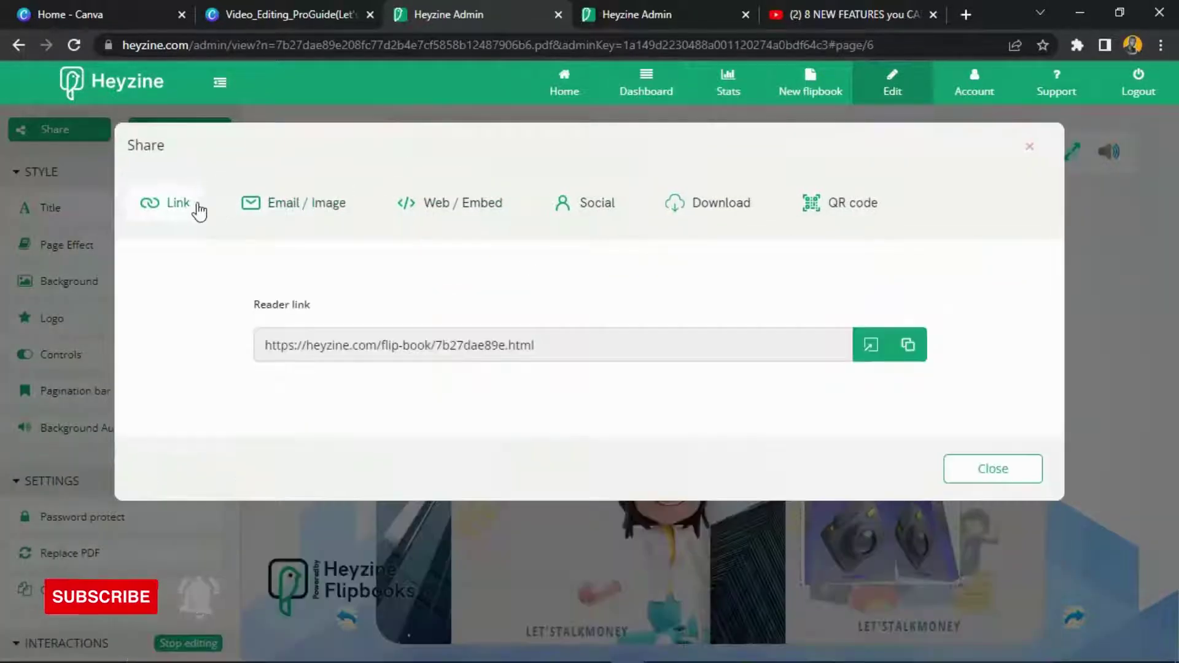
{"action": "left_click", "coordinate": [881, 353]}
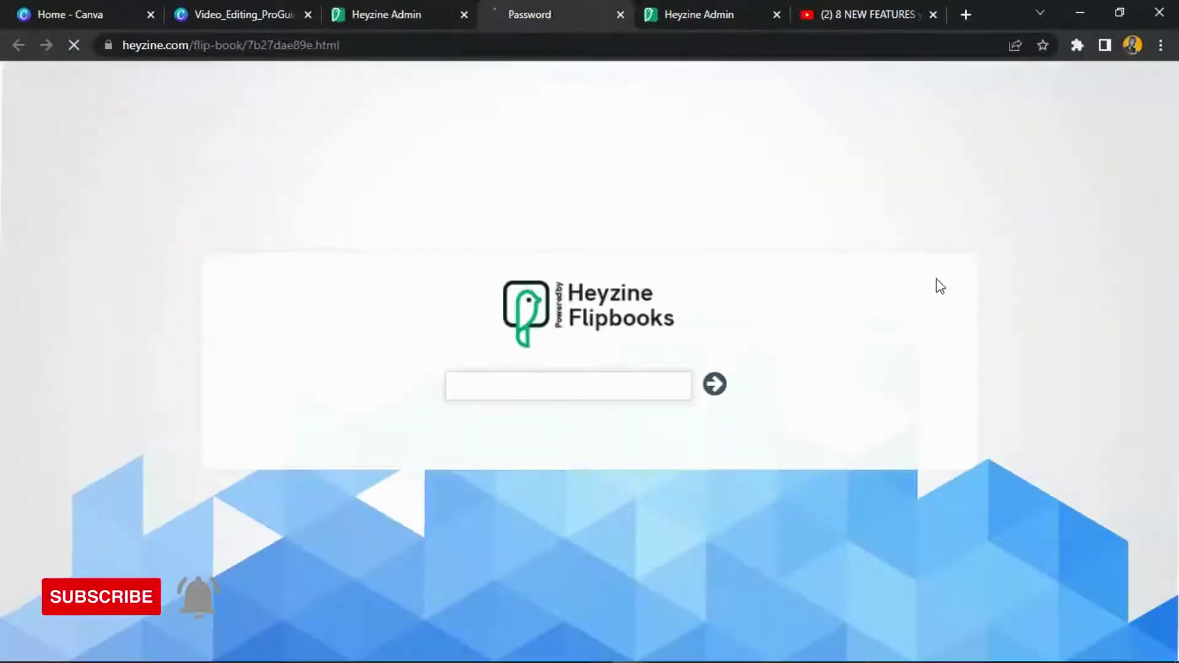
Enter the access password on the reader's prompt, then return to the Heyzine Admin tab.
{"action": "left_click", "coordinate": [555, 385]}
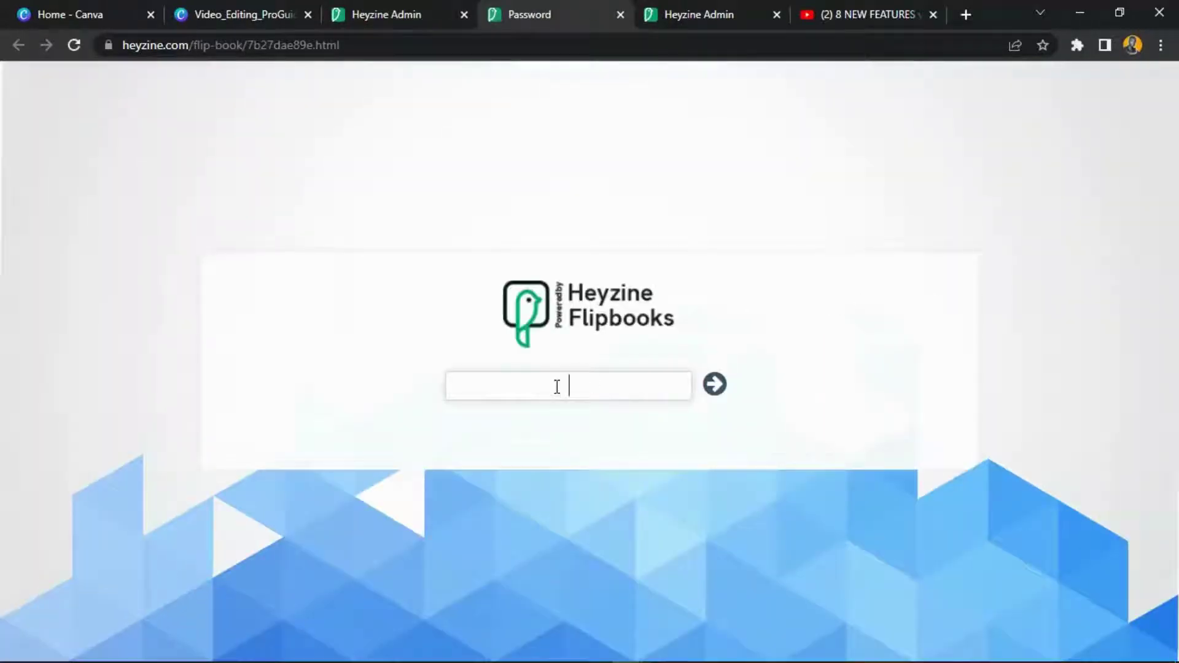
{"action": "type", "text": "******"}
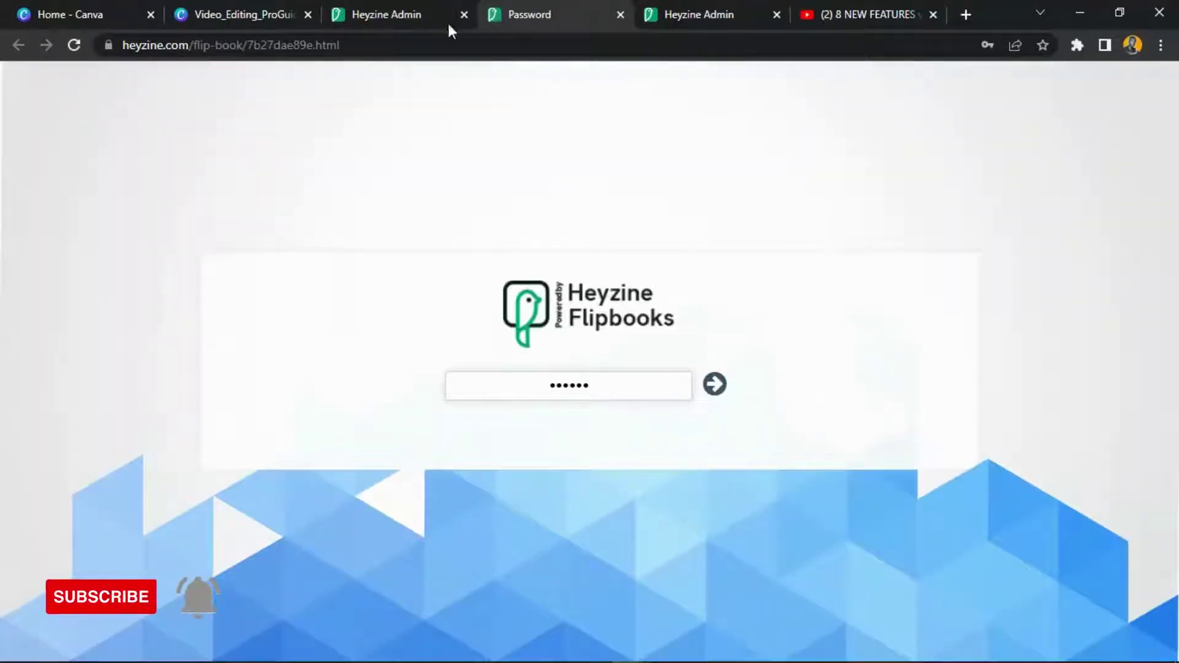
{"action": "left_click", "coordinate": [439, 17]}
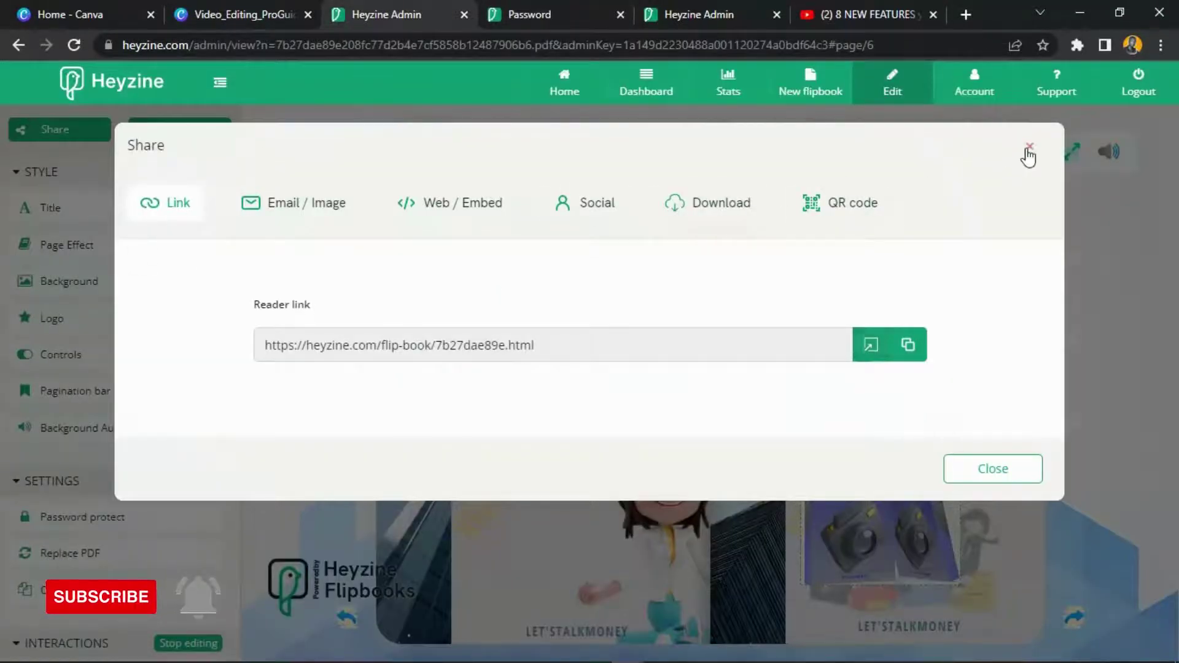
Close sharing and save a new 'One password for everyone' password in Password protect.
{"action": "left_click", "coordinate": [1028, 149]}
{"action": "scroll", "coordinate": [68, 431], "scroll_direction": "down", "scroll_amount": 3}
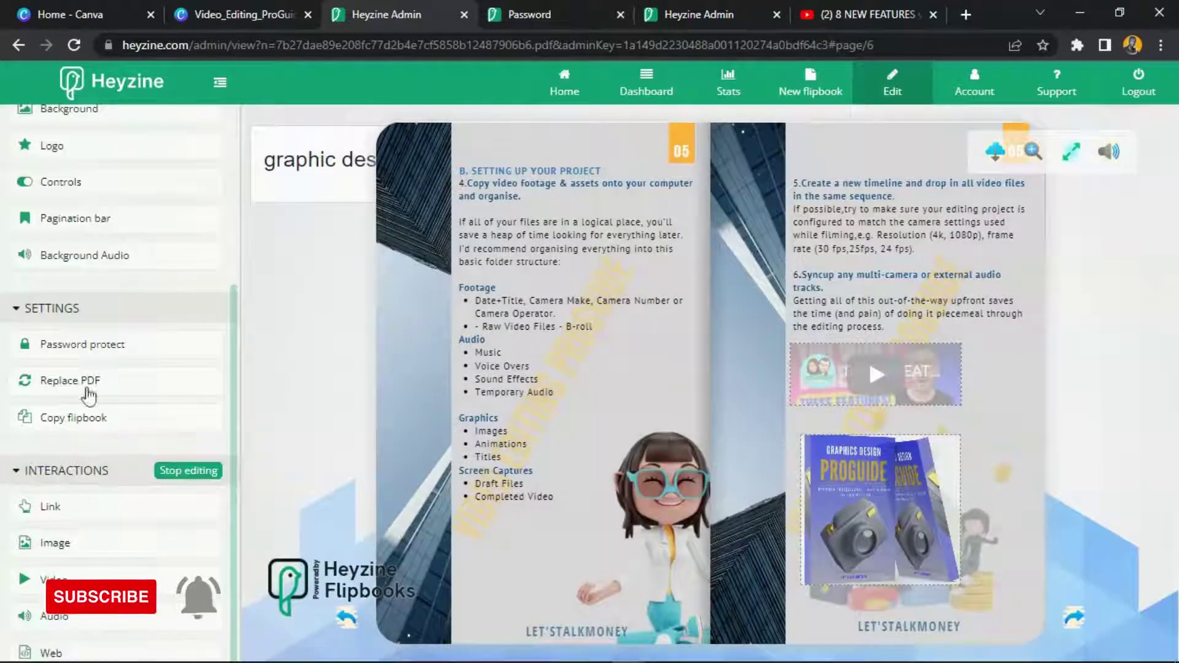
{"action": "left_click", "coordinate": [91, 350]}
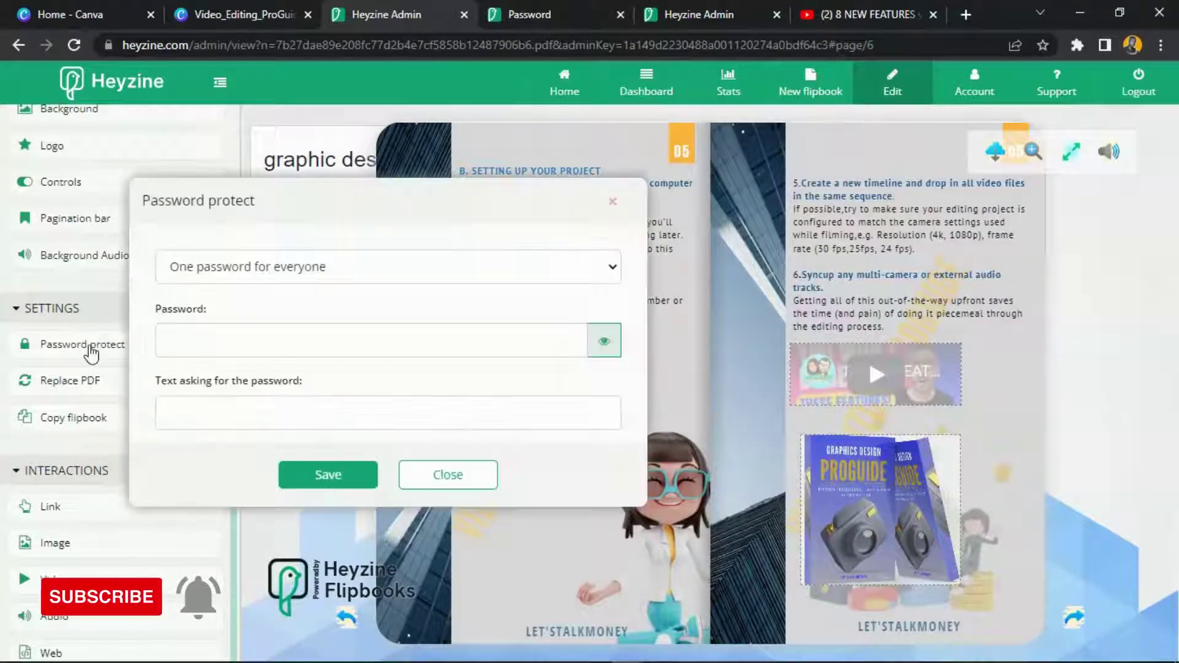
{"action": "left_click", "coordinate": [544, 351]}
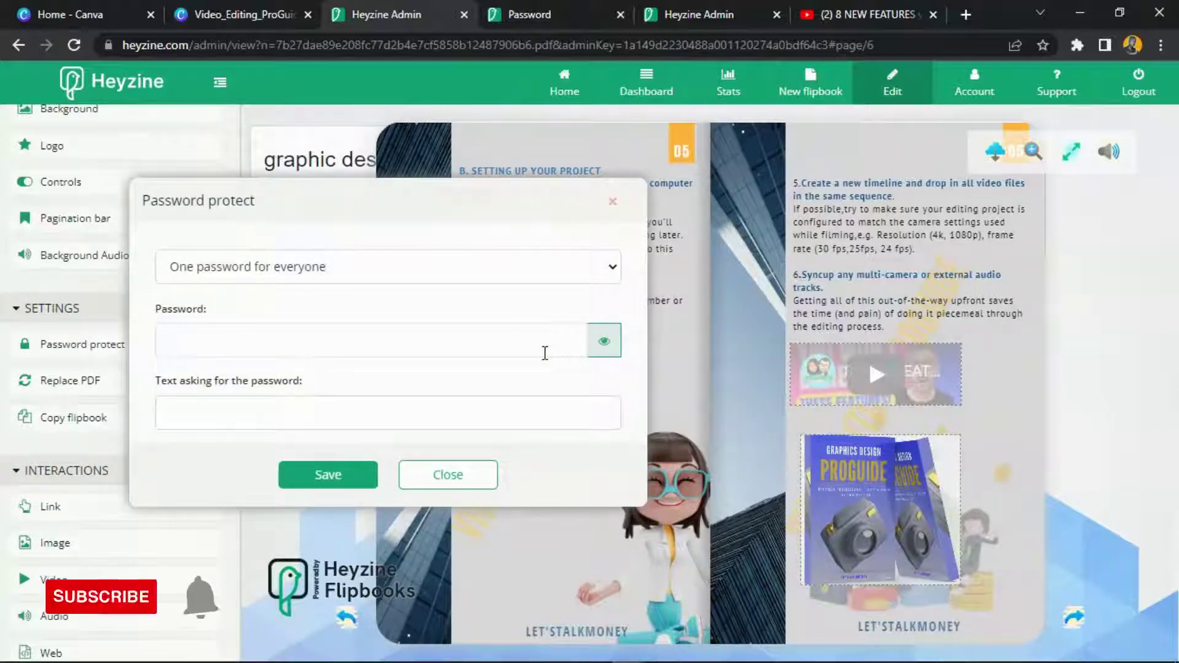
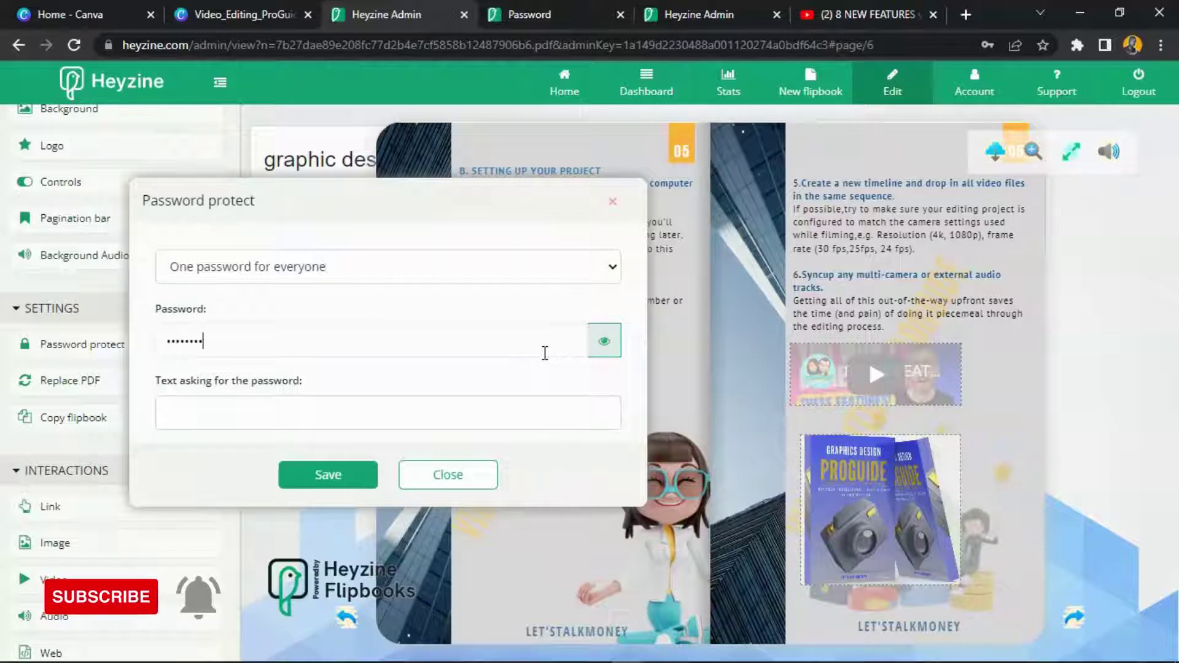
{"action": "left_click", "coordinate": [234, 414]}
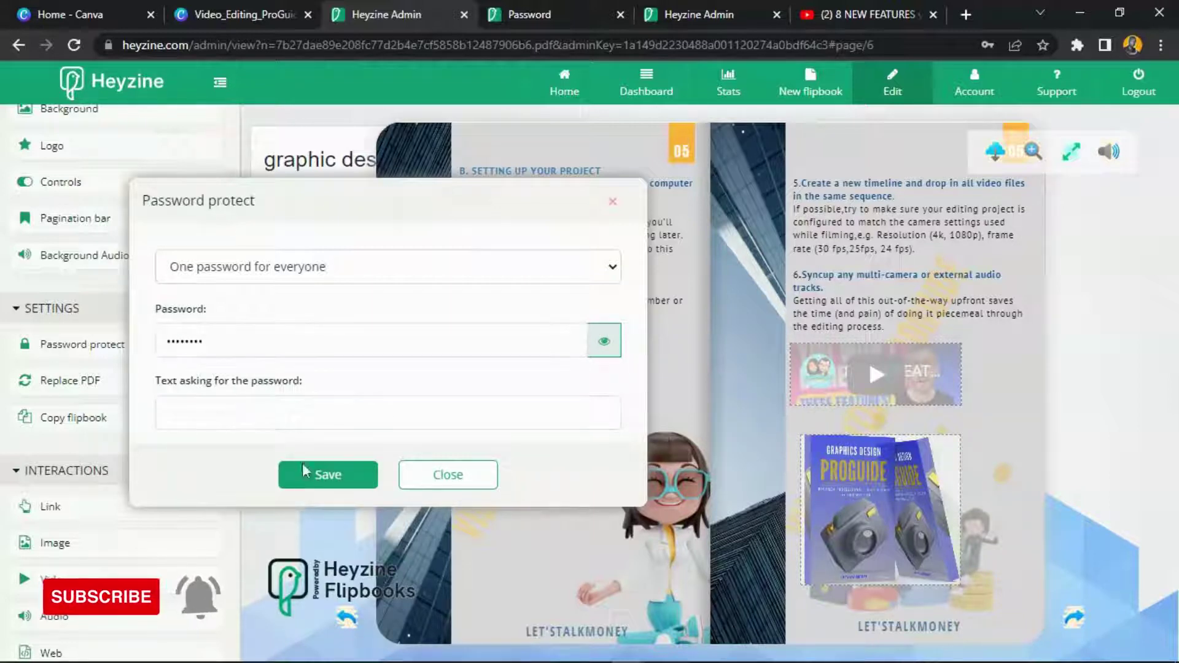
{"action": "left_click", "coordinate": [304, 470]}
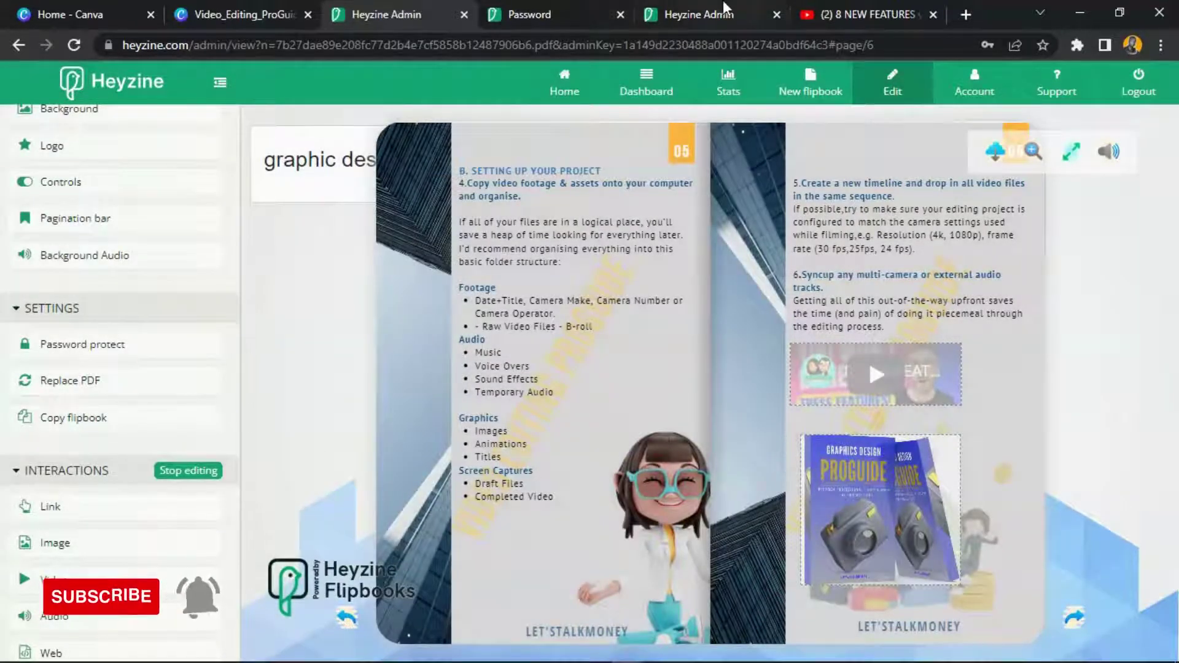
On the reader tab, replace the old entry with the new password and submit to unlock.
{"action": "left_click", "coordinate": [727, 8]}
{"action": "left_click", "coordinate": [597, 5]}
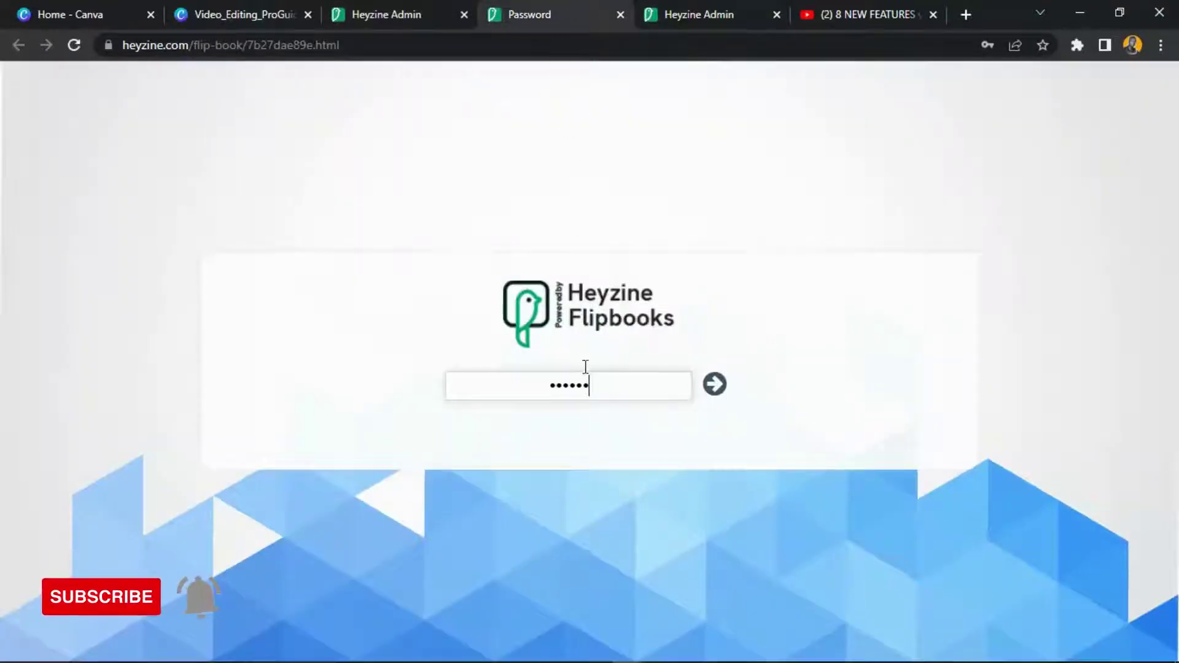
{"action": "key", "text": "BackSpace"}
{"action": "key", "text": "BackSpace"}
{"action": "key", "text": "BackSpace"}
{"action": "key", "text": "BackSpace"}
{"action": "key", "text": "BackSpace"}
{"action": "key", "text": "BackSpace"}
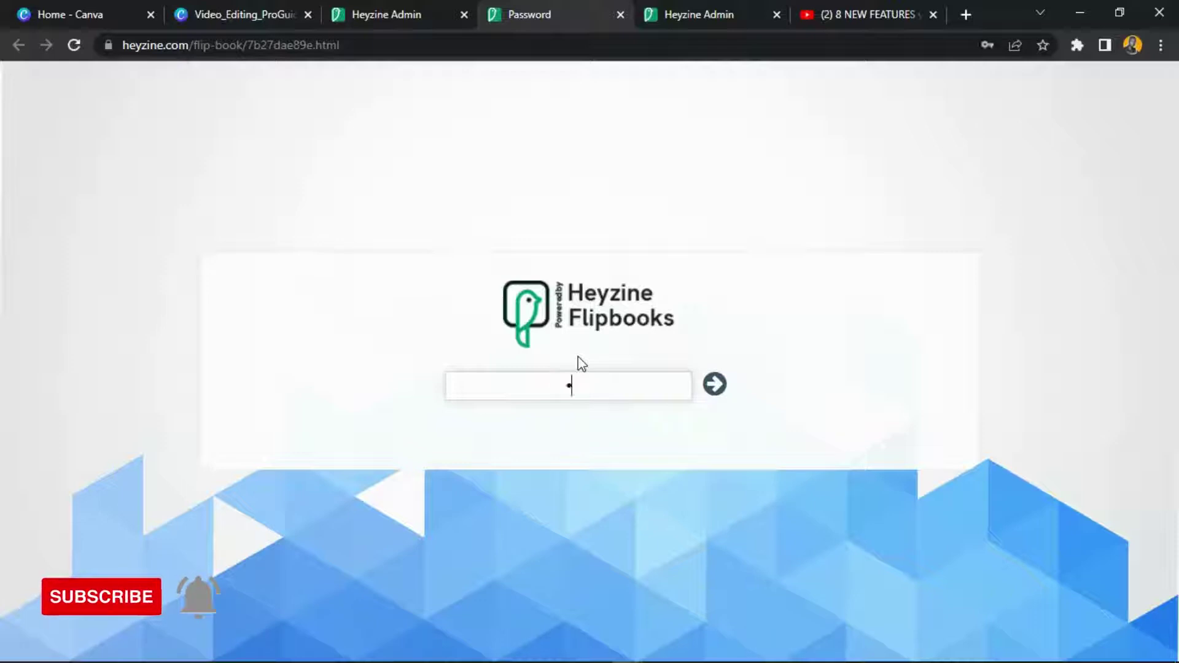
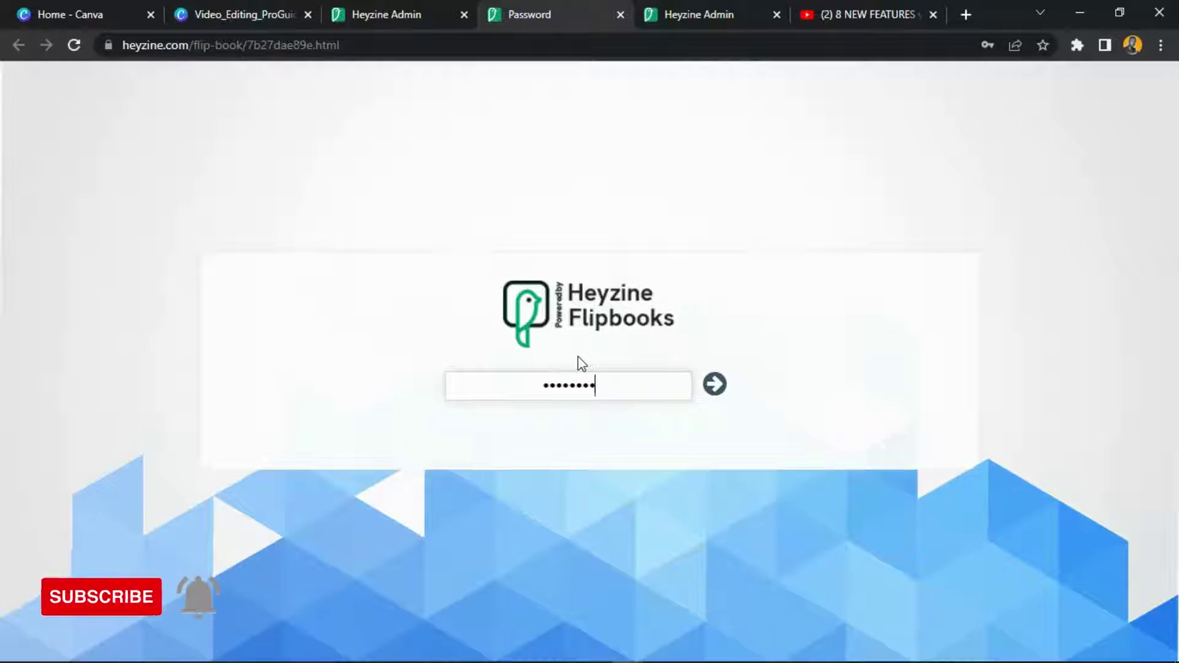
{"action": "key", "text": "Return"}
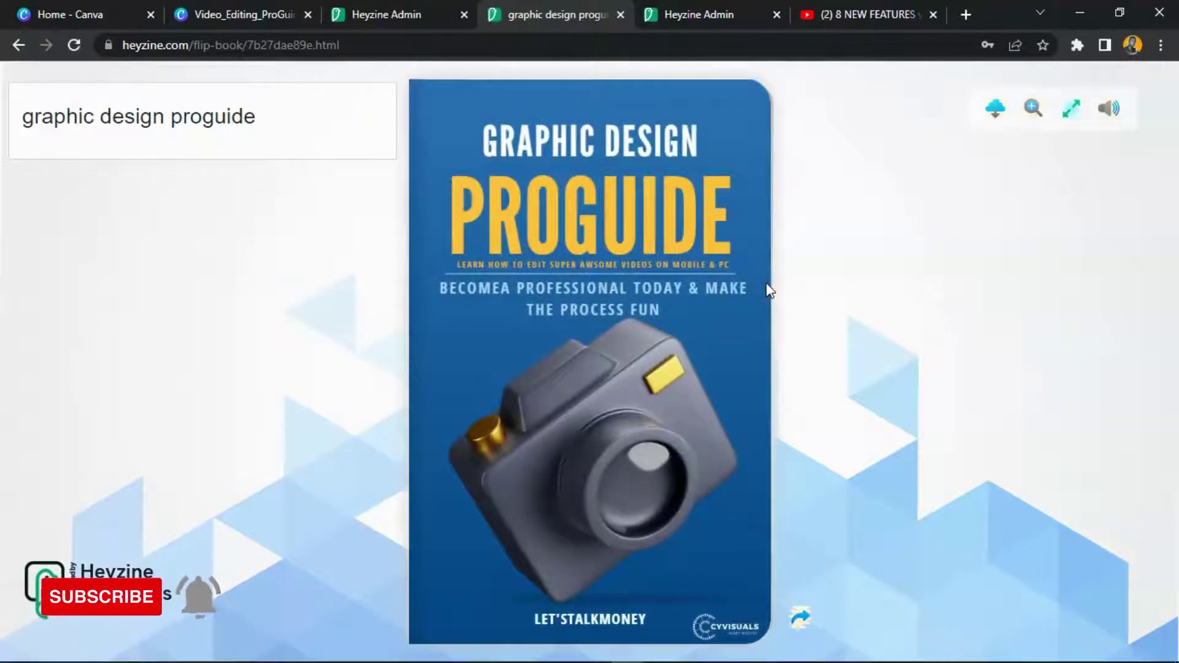
Flip through the graphic design proguide from the cover to the final page 09.
{"action": "left_click", "coordinate": [765, 282]}
{"action": "left_click", "coordinate": [765, 282]}
{"action": "left_click", "coordinate": [765, 282]}
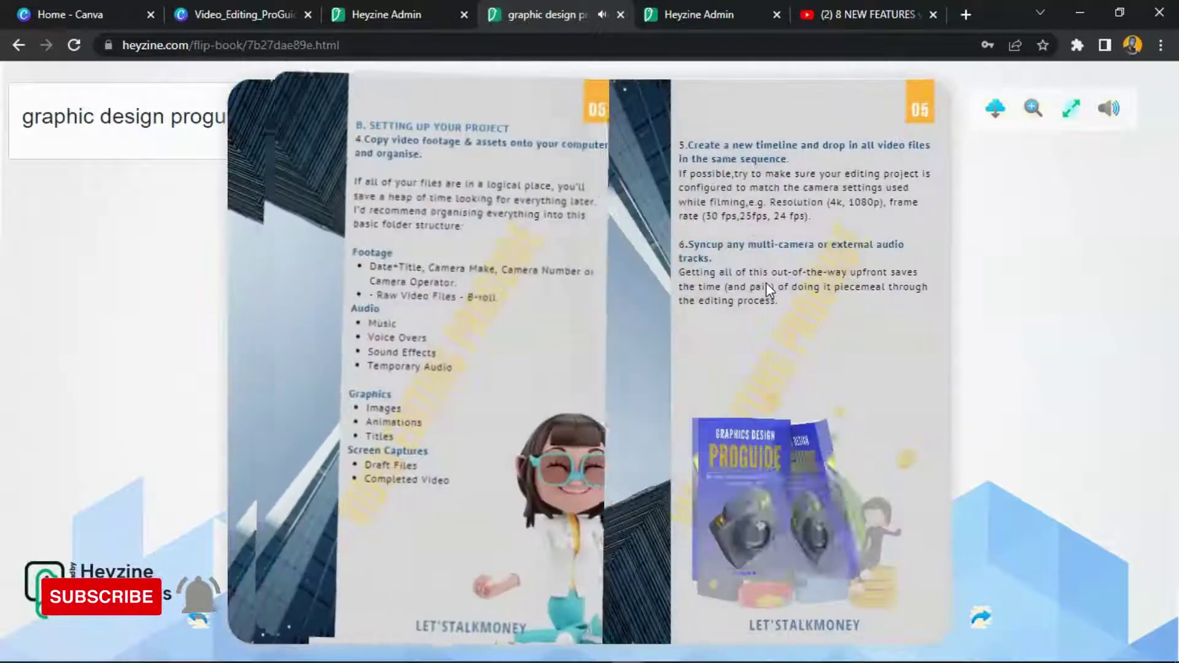
{"action": "left_click", "coordinate": [765, 283]}
{"action": "left_click", "coordinate": [764, 282]}
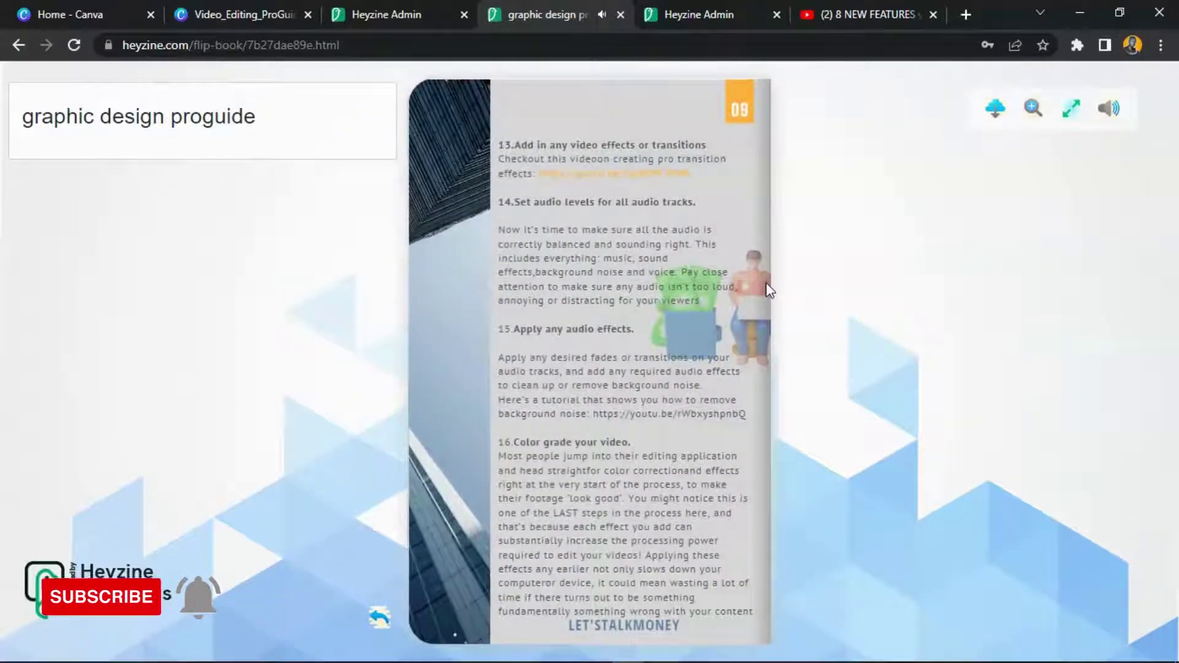